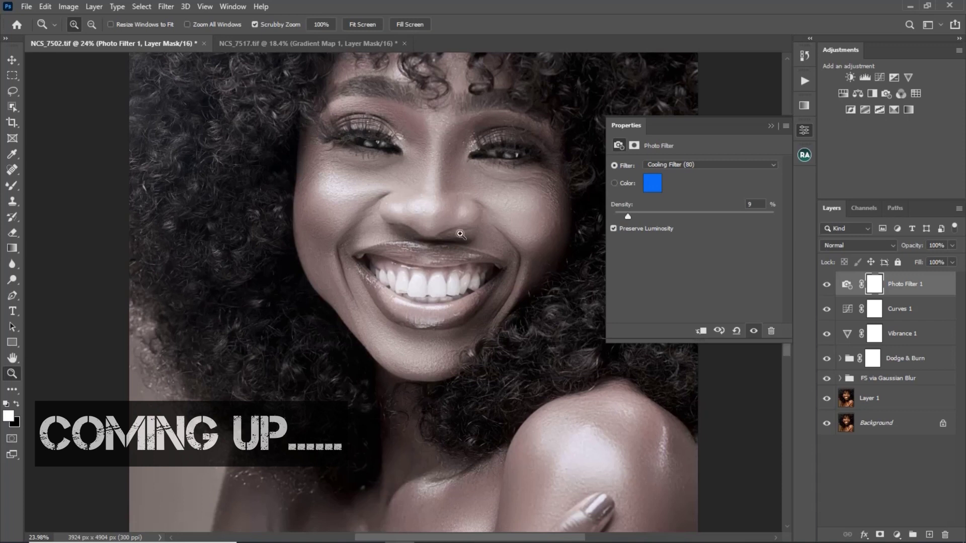
# - Add a Vibrance adjustment layer with Saturation lowered to -22
pyautogui.click(771, 126)
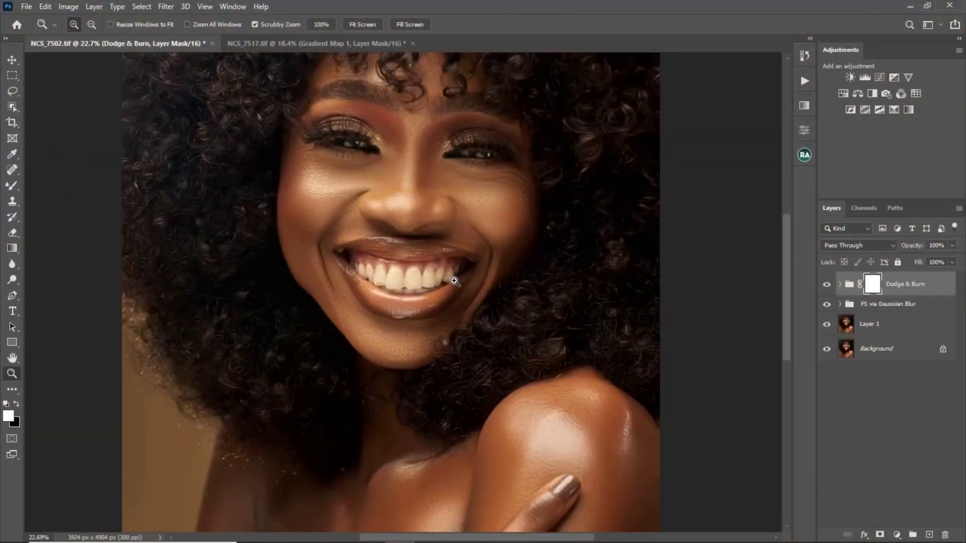
pyautogui.moveTo(397, 272); pyautogui.dragTo(367, 300)
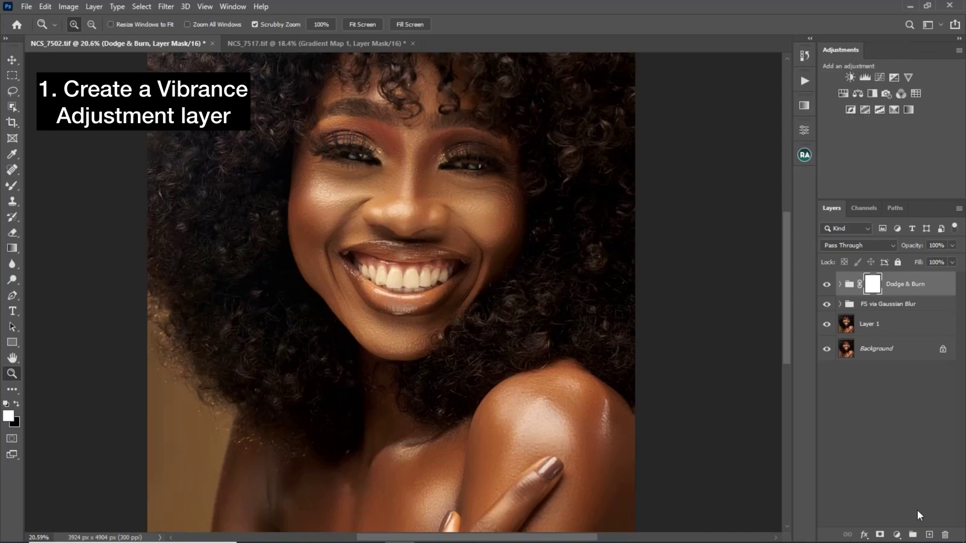
pyautogui.click(897, 534)
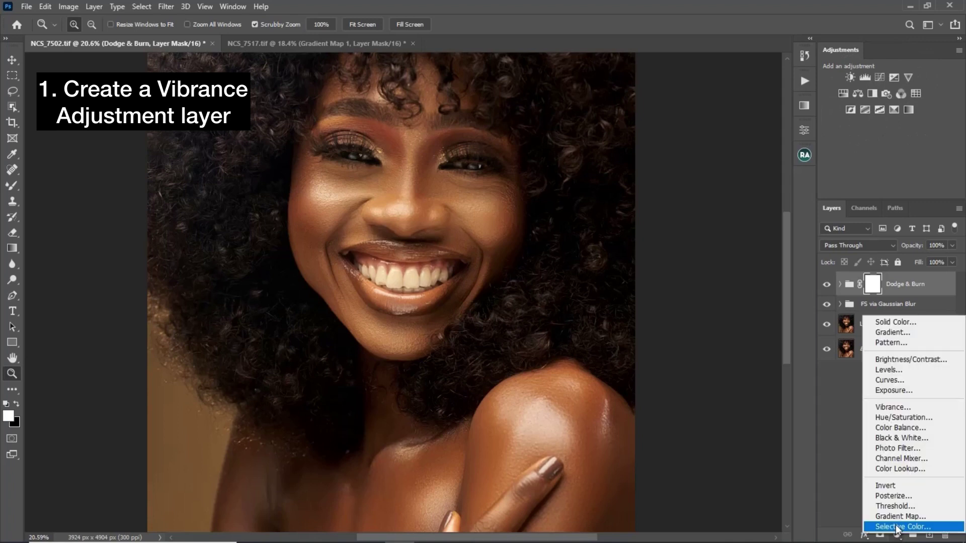
pyautogui.click(900, 407)
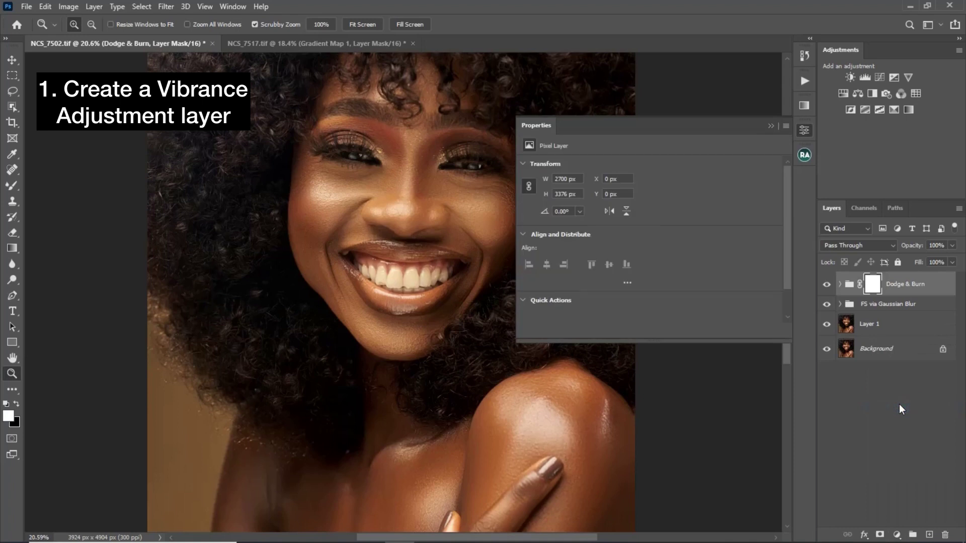
pyautogui.moveTo(515, 260); pyautogui.dragTo(606, 252)
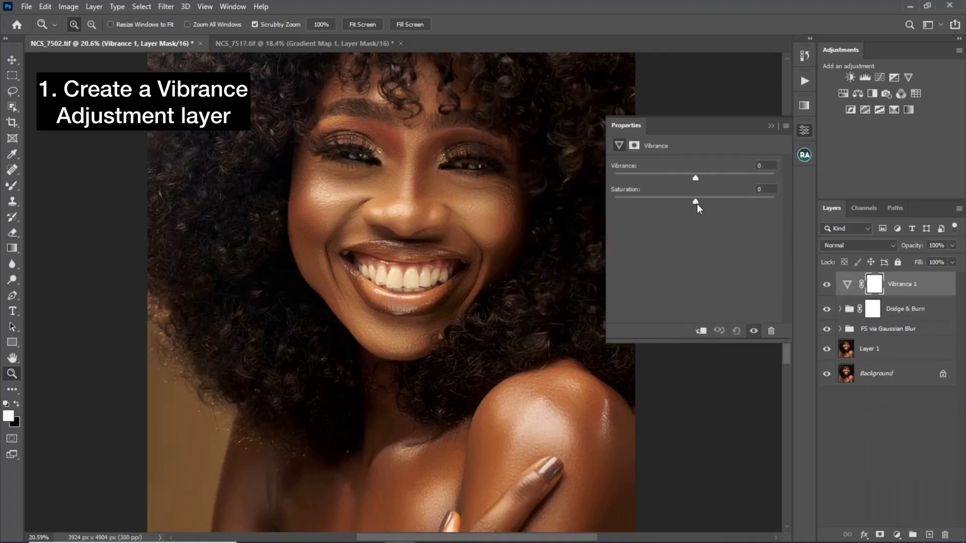
pyautogui.moveTo(696, 204); pyautogui.dragTo(642, 201)
pyautogui.click(770, 126)
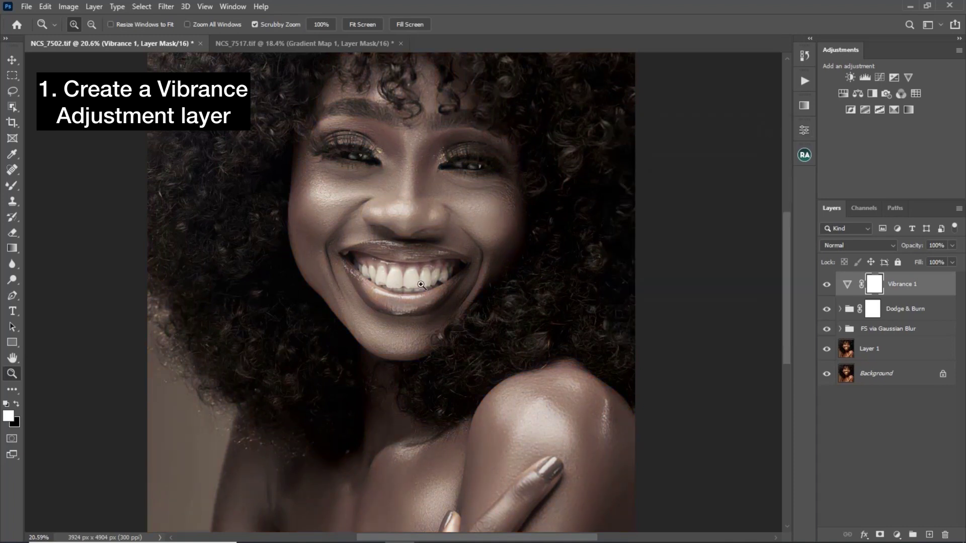
pyautogui.moveTo(448, 282); pyautogui.dragTo(450, 278)
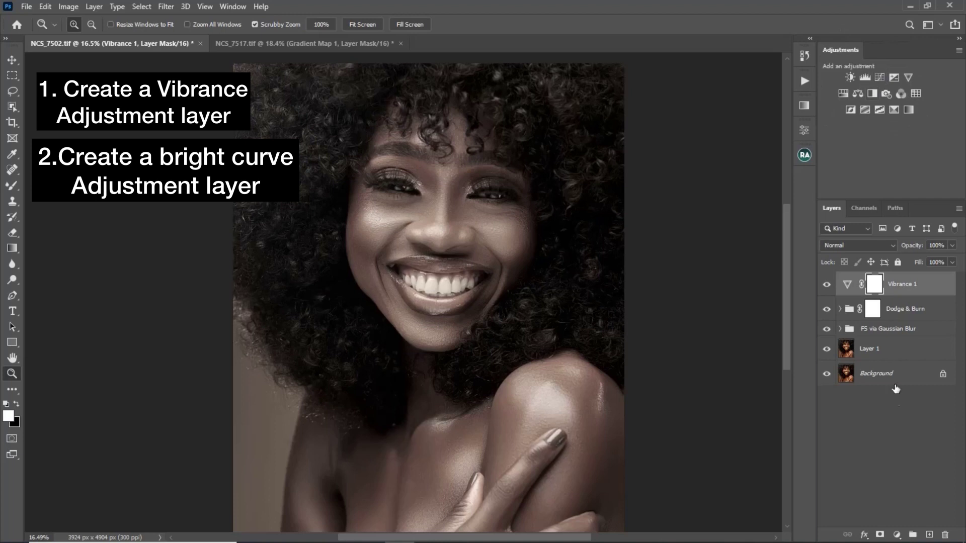
# - Add a Curves adjustment layer with the RGB midpoint raised to brighten the portrait
pyautogui.click(897, 534)
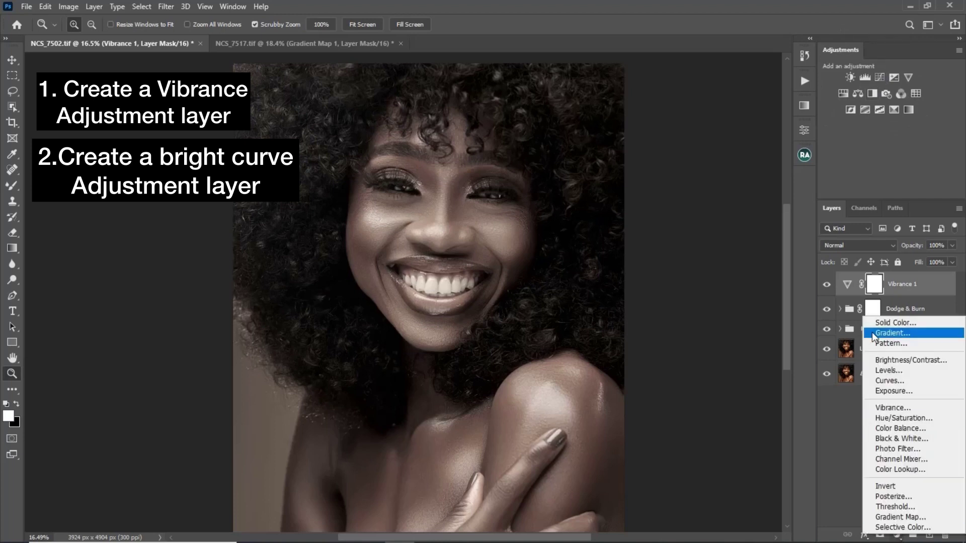
pyautogui.click(889, 381)
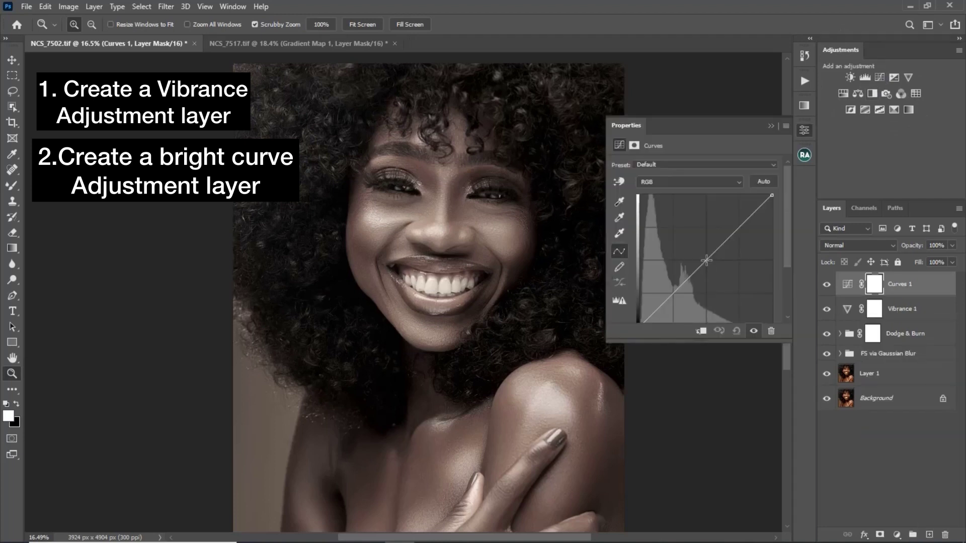
pyautogui.moveTo(706, 260); pyautogui.dragTo(701, 257)
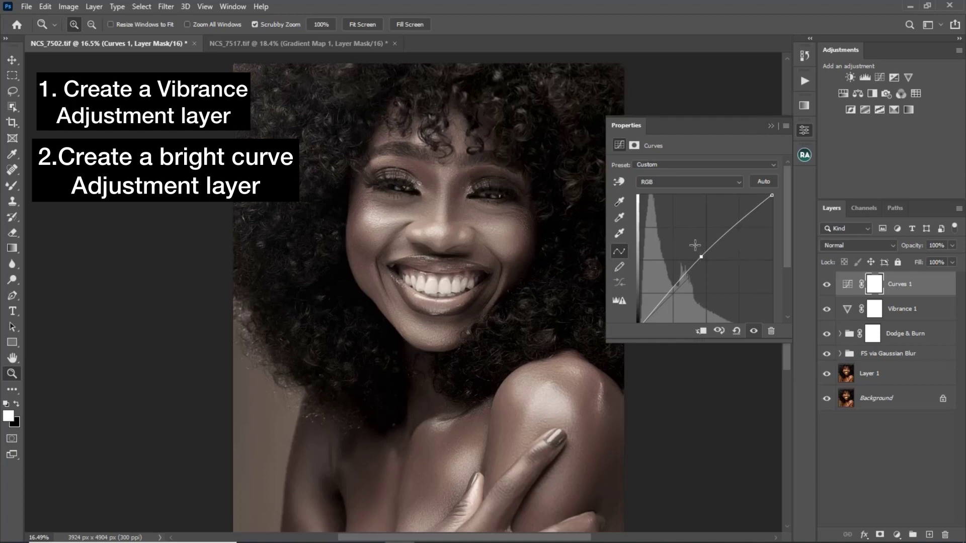
pyautogui.moveTo(694, 245); pyautogui.dragTo(700, 250)
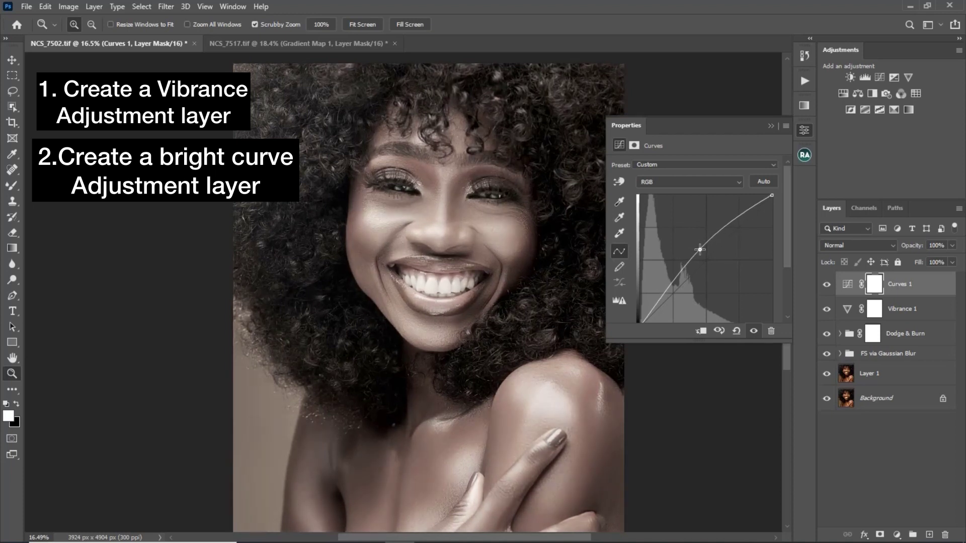
pyautogui.click(770, 128)
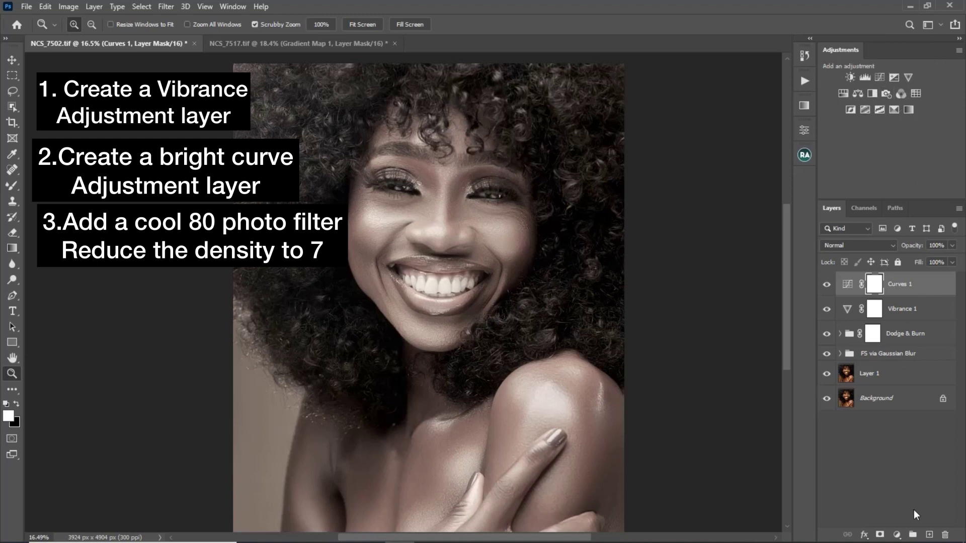
# - Add a Photo Filter adjustment layer using Cooling Filter (80) at 9% density
pyautogui.click(896, 535)
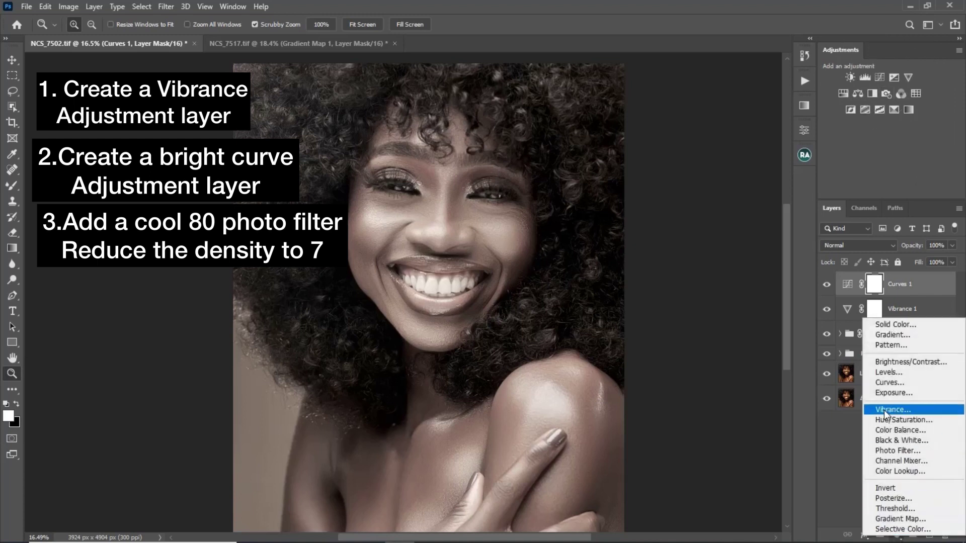
pyautogui.click(902, 451)
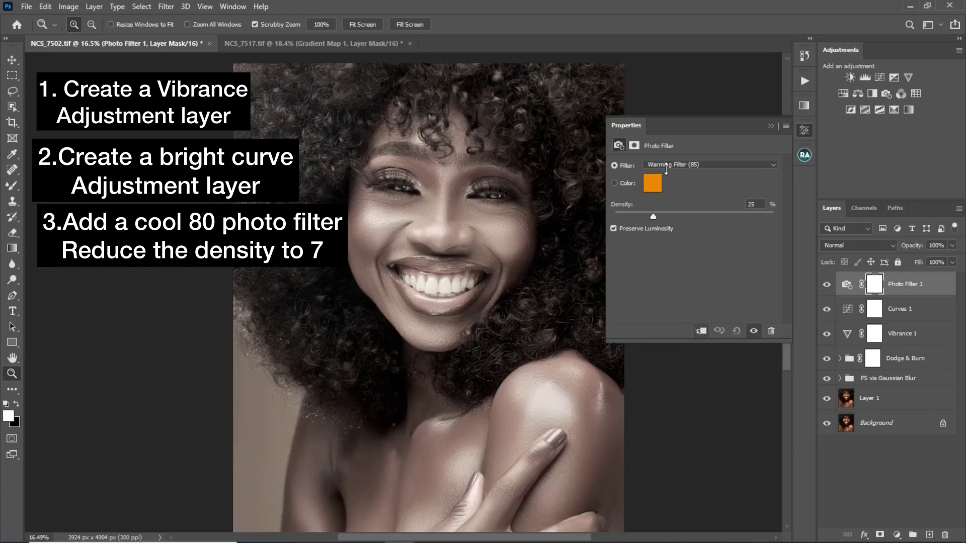
pyautogui.click(669, 164)
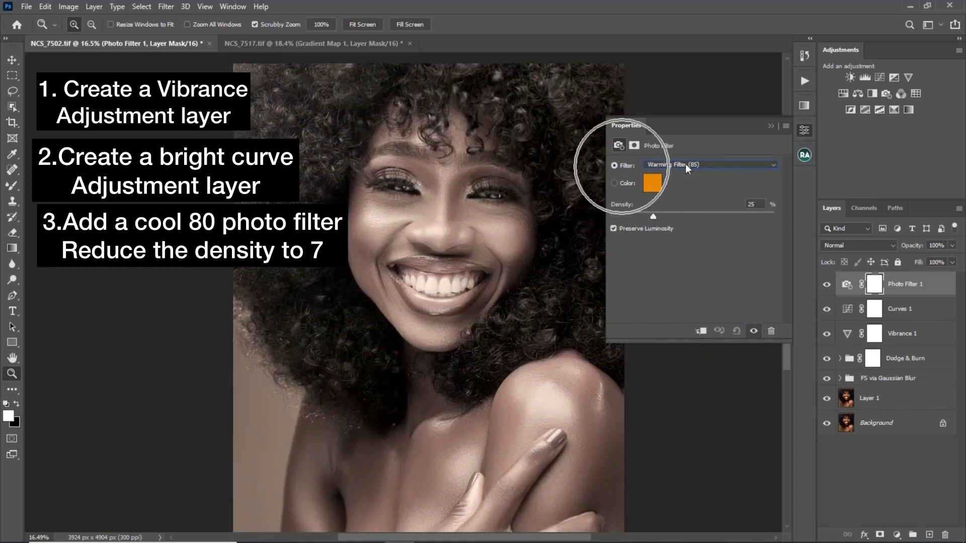
pyautogui.click(709, 166)
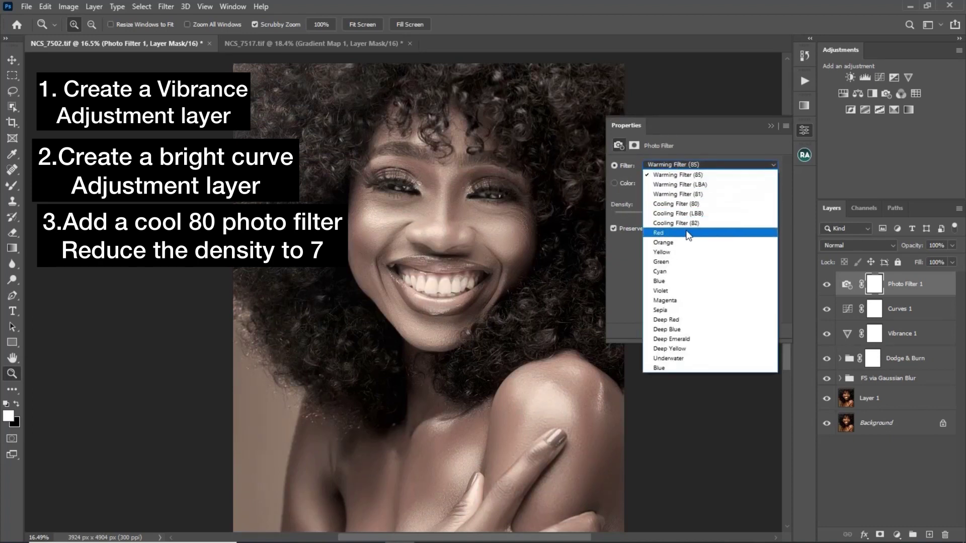
pyautogui.click(685, 204)
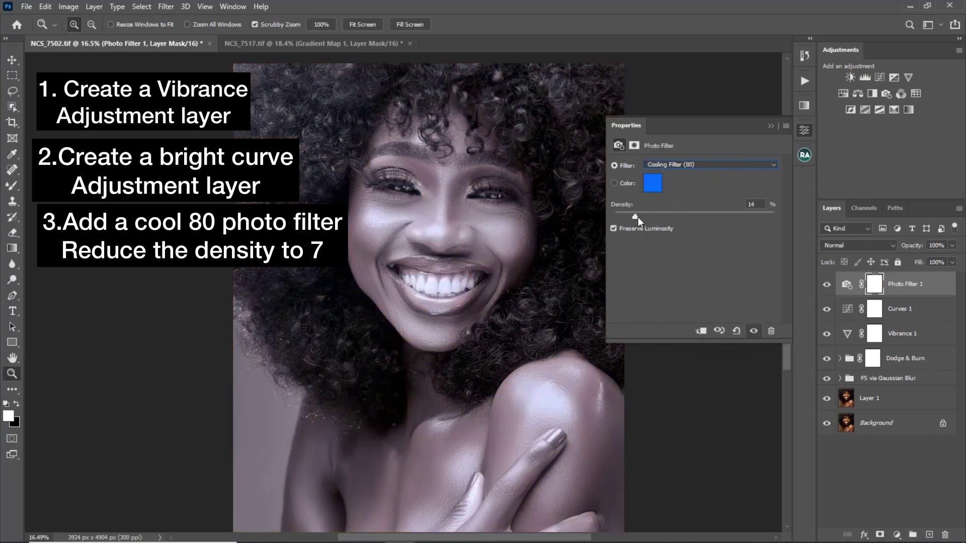
pyautogui.moveTo(635, 218); pyautogui.dragTo(624, 221)
pyautogui.click(478, 294)
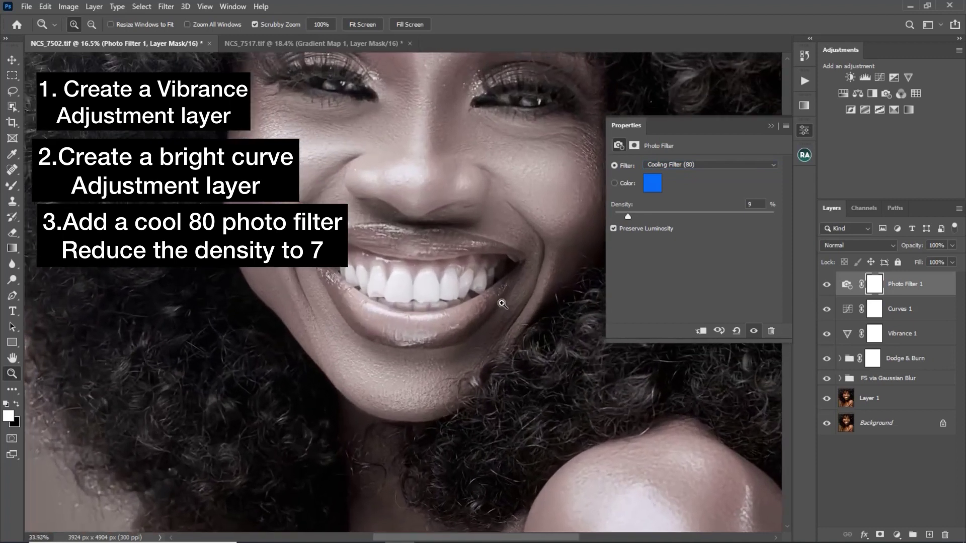
pyautogui.moveTo(488, 298); pyautogui.dragTo(485, 292)
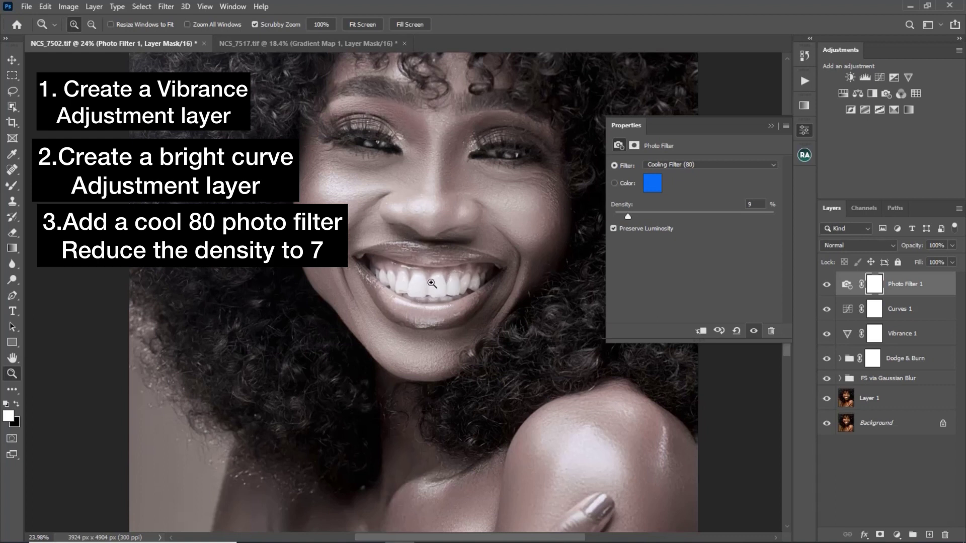
pyautogui.click(771, 127)
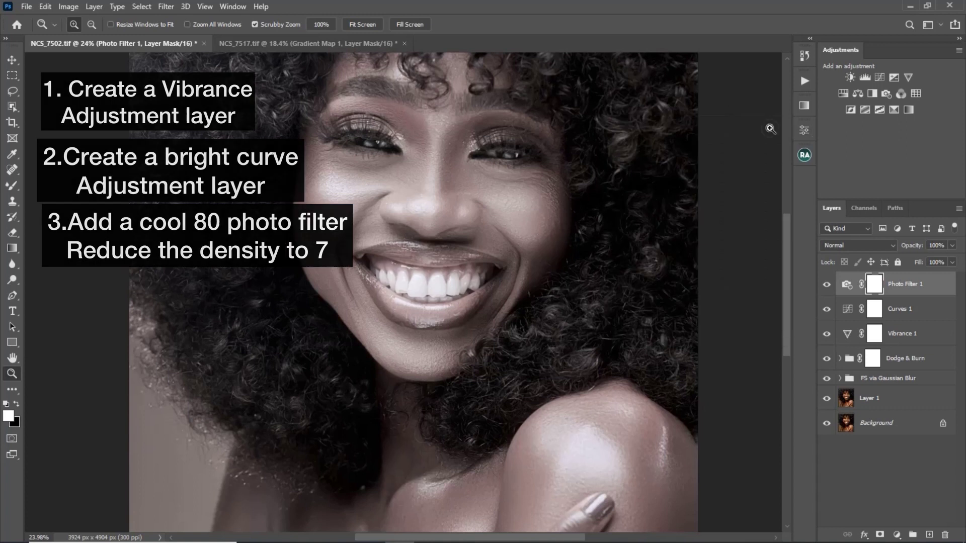
# - Group Vibrance 1, Curves 1 and Photo Filter 1 into Group 1 with a white layer mask
pyautogui.click(898, 337)
pyautogui.click(900, 287)
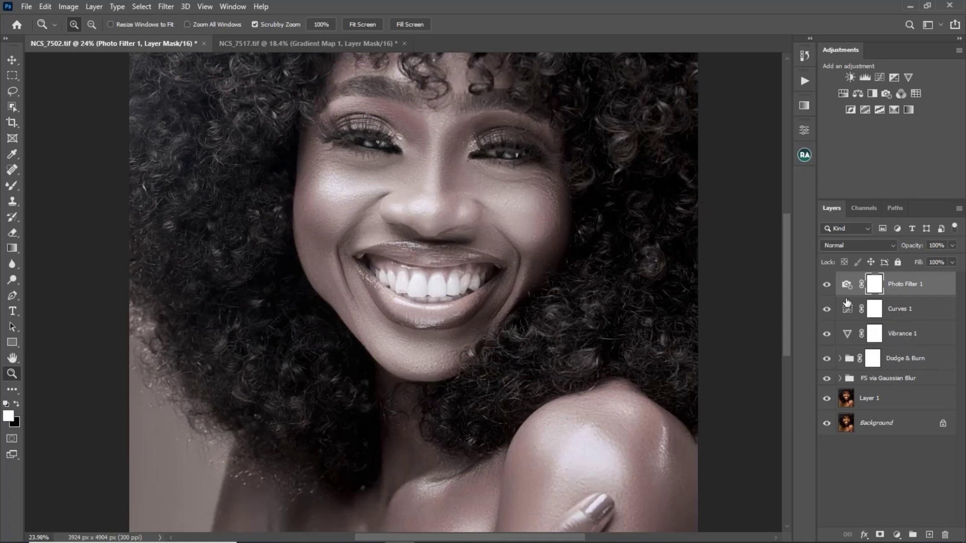
pyautogui.keyDown('ctrl'); pyautogui.click(908, 316); pyautogui.keyUp('ctrl')
pyautogui.keyDown('ctrl'); pyautogui.click(908, 334); pyautogui.keyUp('ctrl')
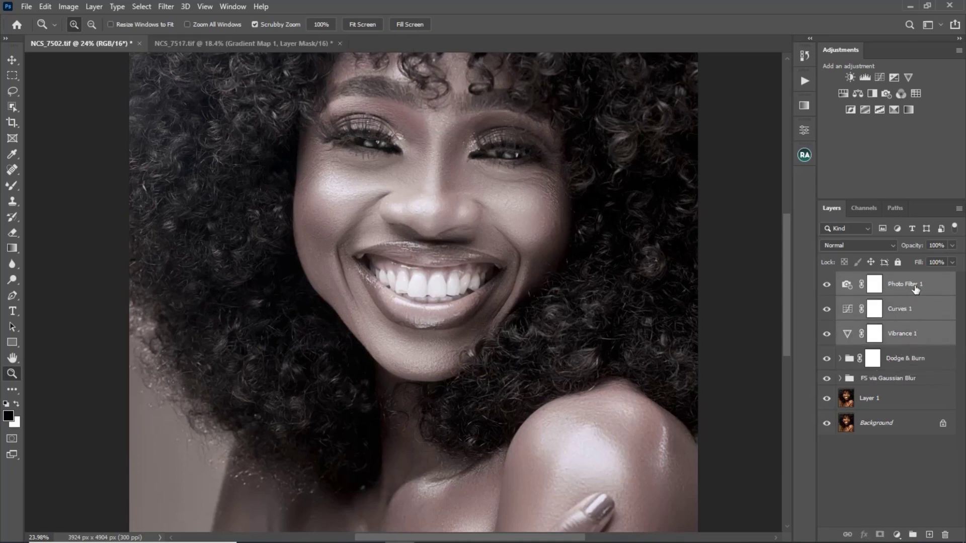
pyautogui.click(895, 286)
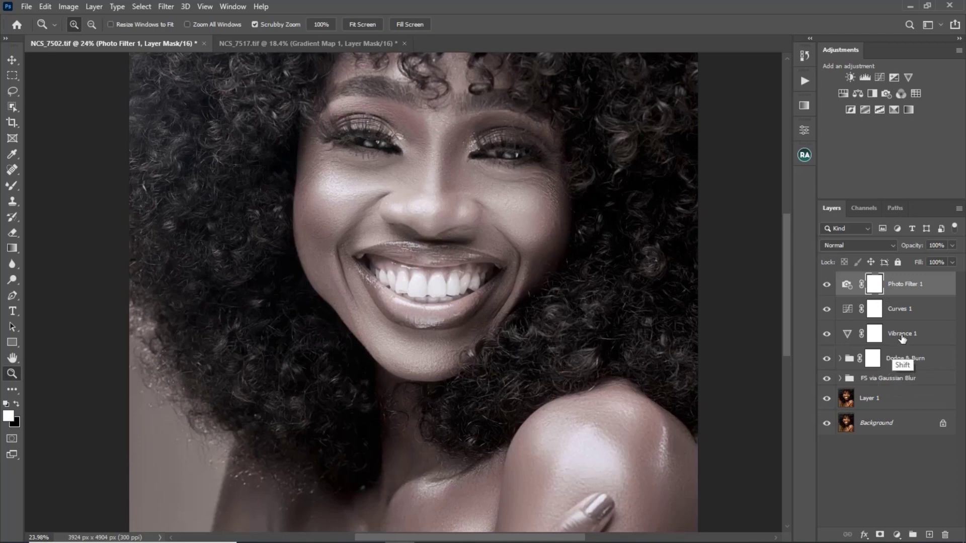
pyautogui.keyDown('shift'); pyautogui.click(873, 334); pyautogui.keyUp('shift')
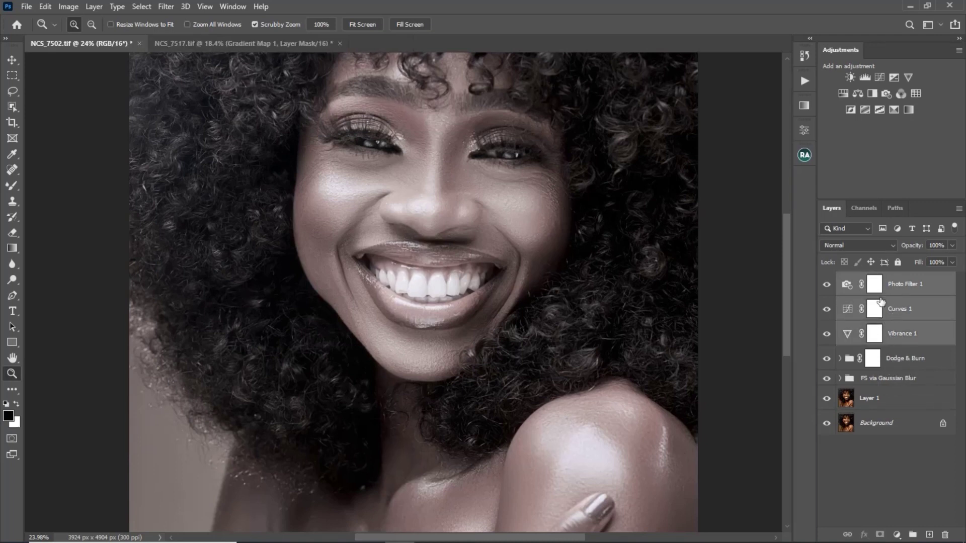
pyautogui.hotkey('ctrl', 'g')
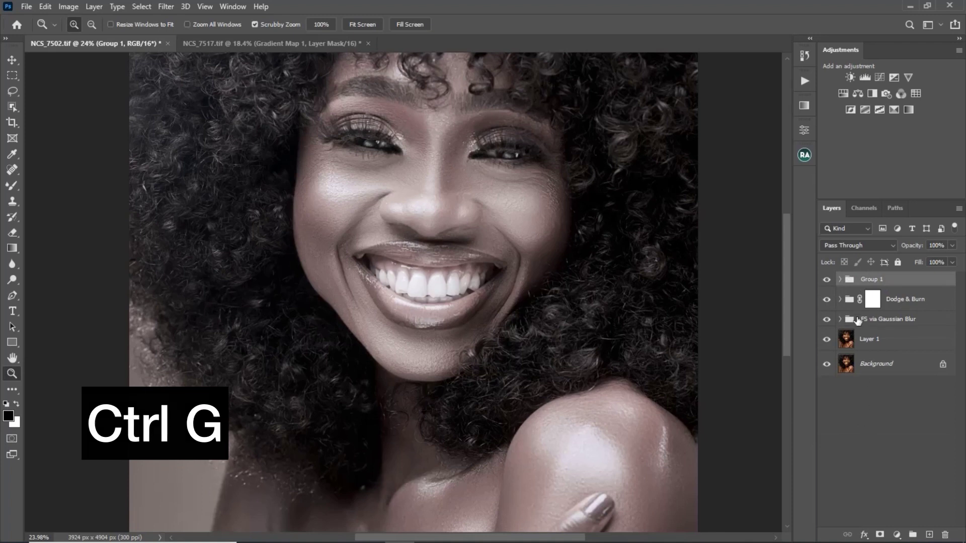
pyautogui.click(880, 535)
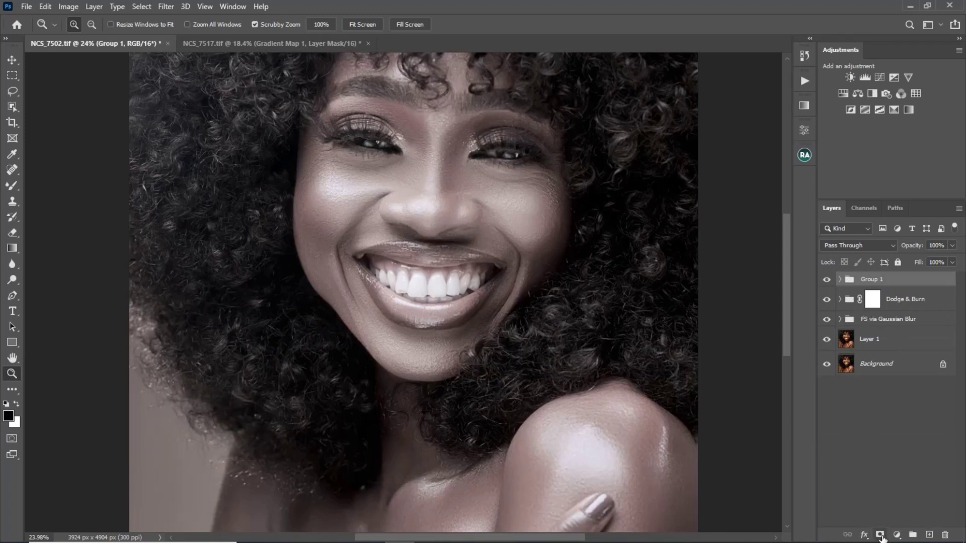
pyautogui.moveTo(459, 305); pyautogui.dragTo(449, 304)
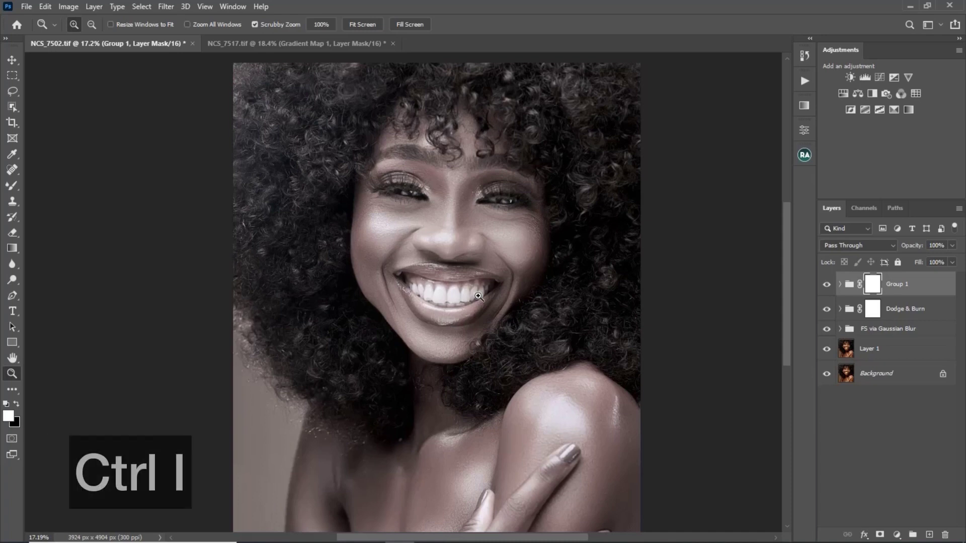
# - Invert Group 1's mask to black and pick a Soft Round brush at 0% hardness
pyautogui.hotkey('ctrl', 'i')
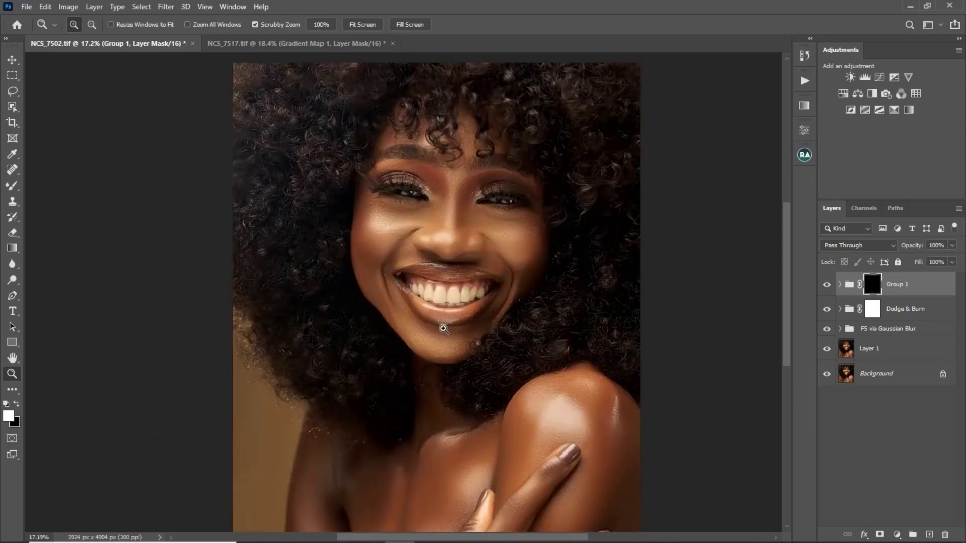
pyautogui.click(12, 186)
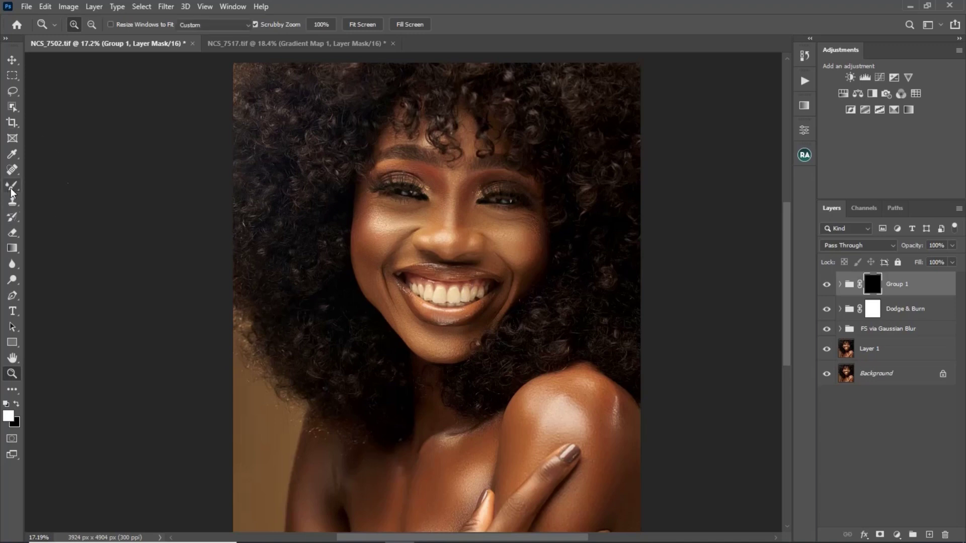
pyautogui.click(87, 25)
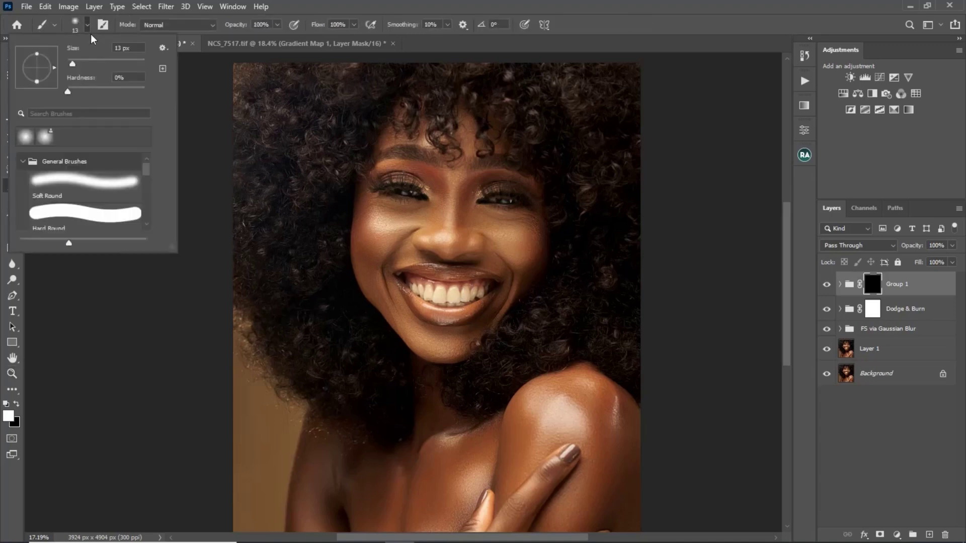
pyautogui.click(88, 186)
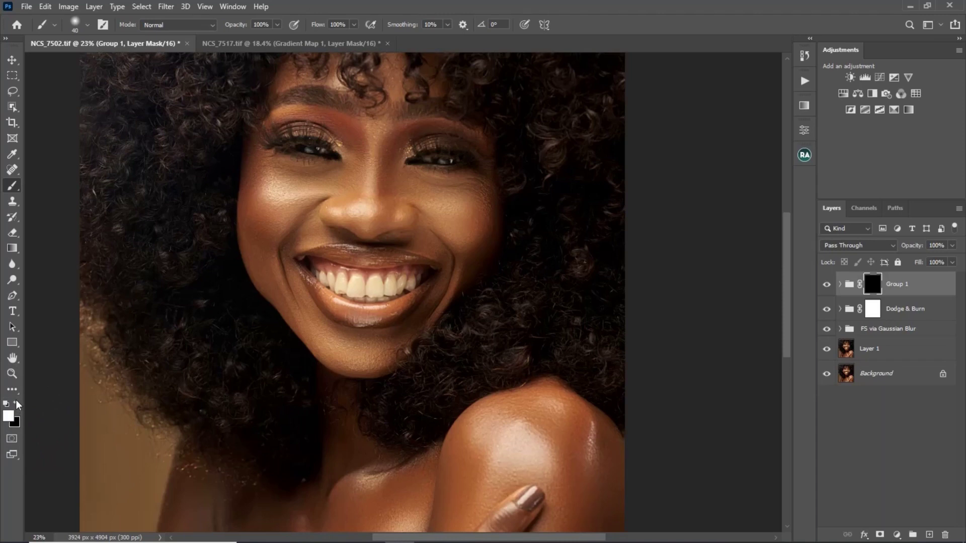
# - Set white as the foreground painting colour
pyautogui.click(16, 404)
pyautogui.press('x')
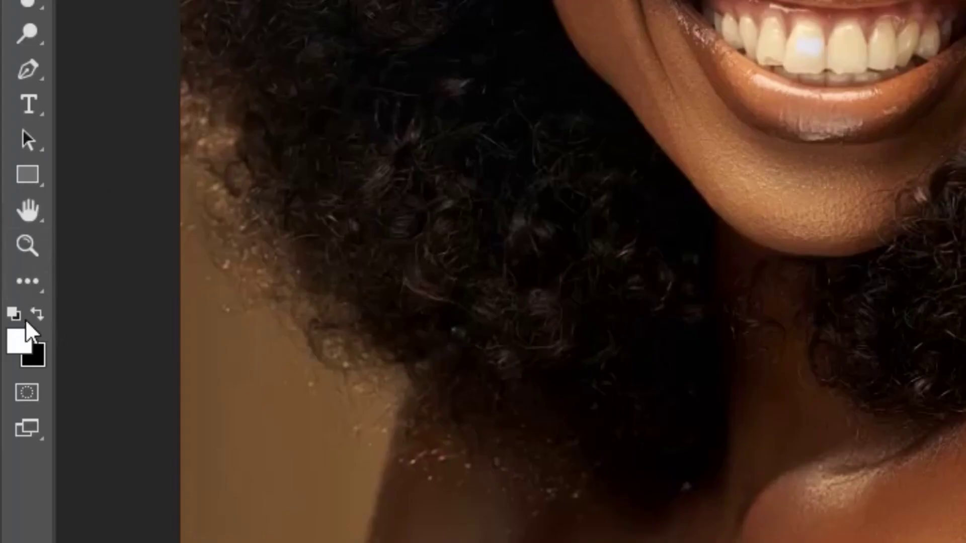
pyautogui.click(39, 317)
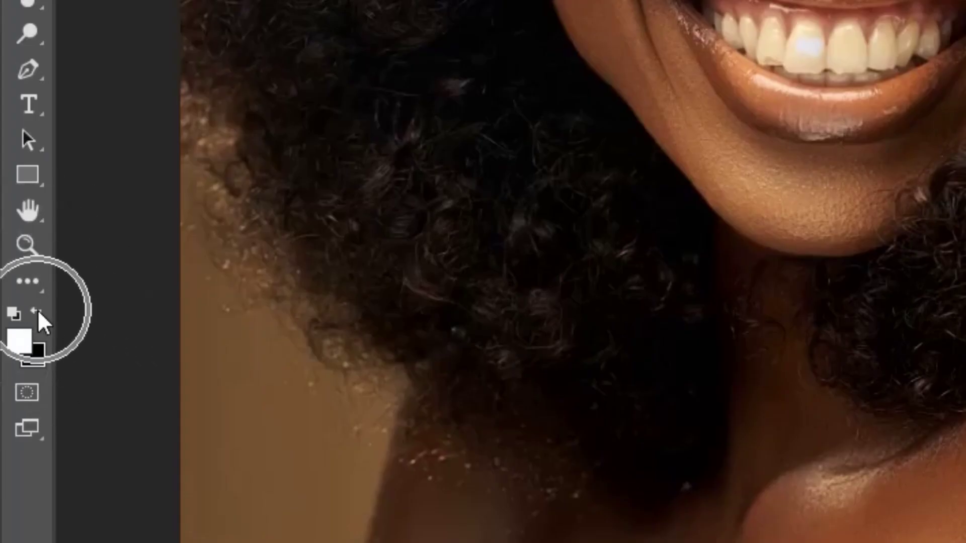
pyautogui.click(40, 318)
pyautogui.click(37, 316)
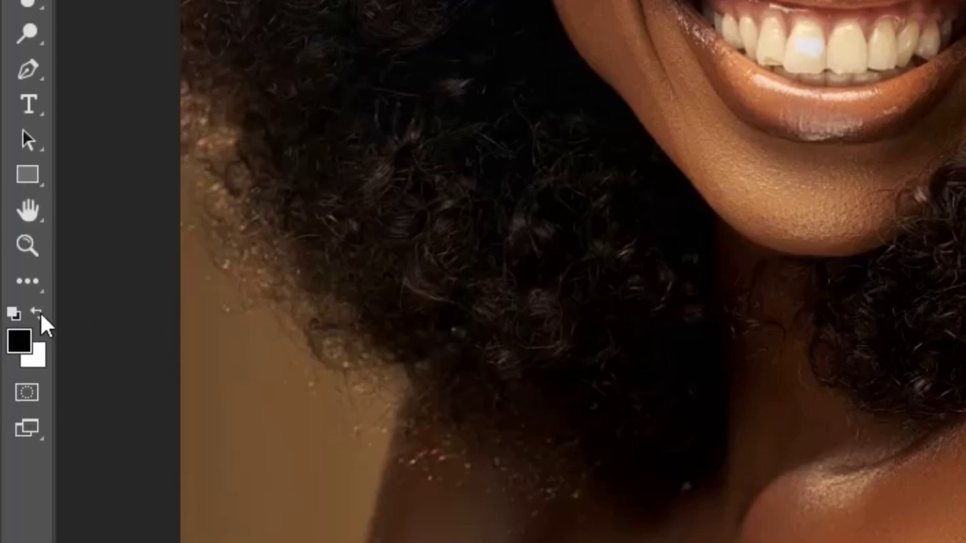
pyautogui.click(35, 316)
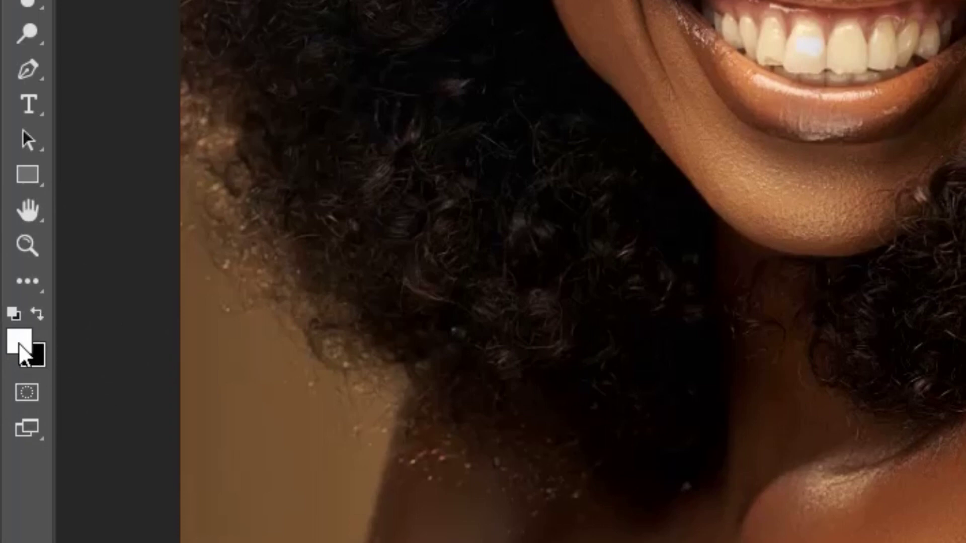
# - Paint white over the front and upper teeth in Group 1's mask, shrinking the brush to 25
pyautogui.click(13, 315)
pyautogui.click(13, 316)
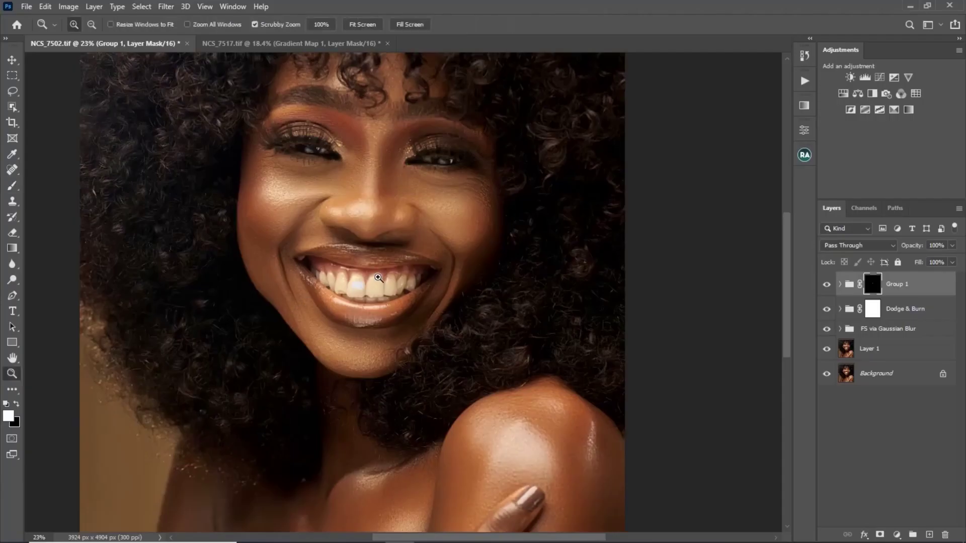
pyautogui.moveTo(379, 278); pyautogui.dragTo(392, 288)
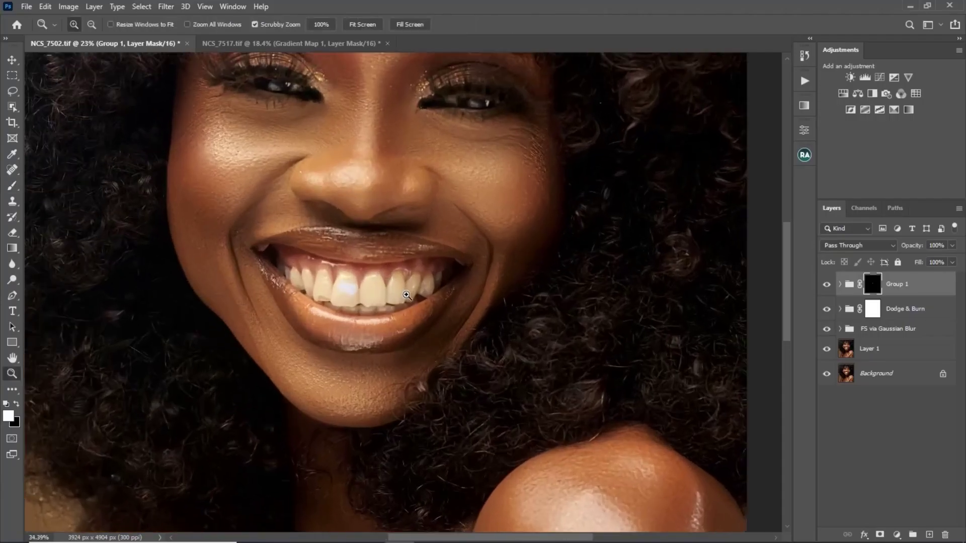
pyautogui.press('b')
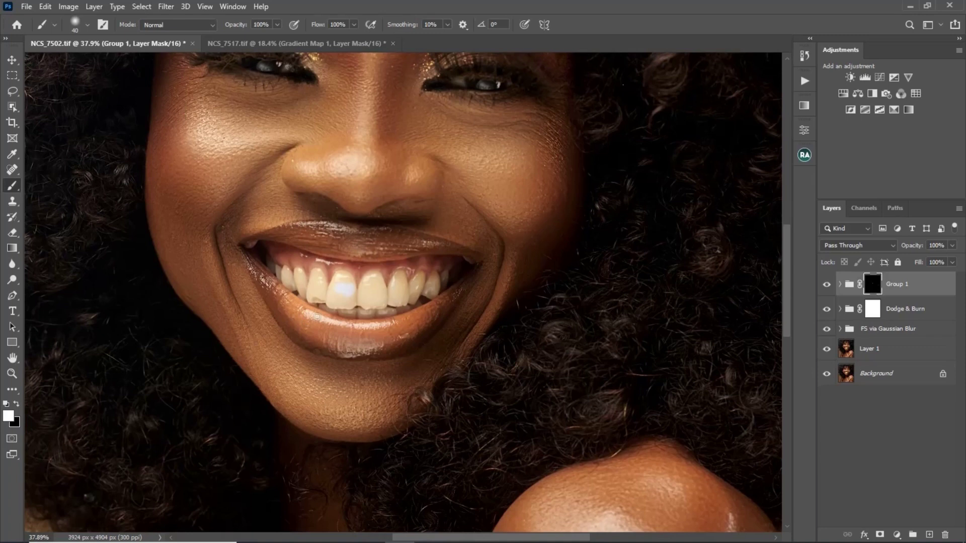
pyautogui.moveTo(336, 299)
pyautogui.mouseDown()
pyautogui.moveTo(352, 296)
pyautogui.moveTo(334, 303)
pyautogui.moveTo(344, 300)
pyautogui.moveTo(332, 300)
pyautogui.moveTo(338, 282)
pyautogui.moveTo(351, 292)
pyautogui.moveTo(341, 276)
pyautogui.moveTo(382, 296)
pyautogui.moveTo(367, 305)
pyautogui.moveTo(402, 274)
pyautogui.moveTo(404, 287)
pyautogui.moveTo(436, 276)
pyautogui.moveTo(317, 293)
pyautogui.moveTo(318, 301)
pyautogui.moveTo(275, 269)
pyautogui.moveTo(382, 316)
pyautogui.moveTo(344, 312)
pyautogui.moveTo(422, 300)
pyautogui.moveTo(327, 311)
pyautogui.moveTo(284, 274)
pyautogui.mouseUp()
pyautogui.press('[')
pyautogui.press('[')
pyautogui.press('[')
pyautogui.moveTo(378, 283); pyautogui.dragTo(290, 270)
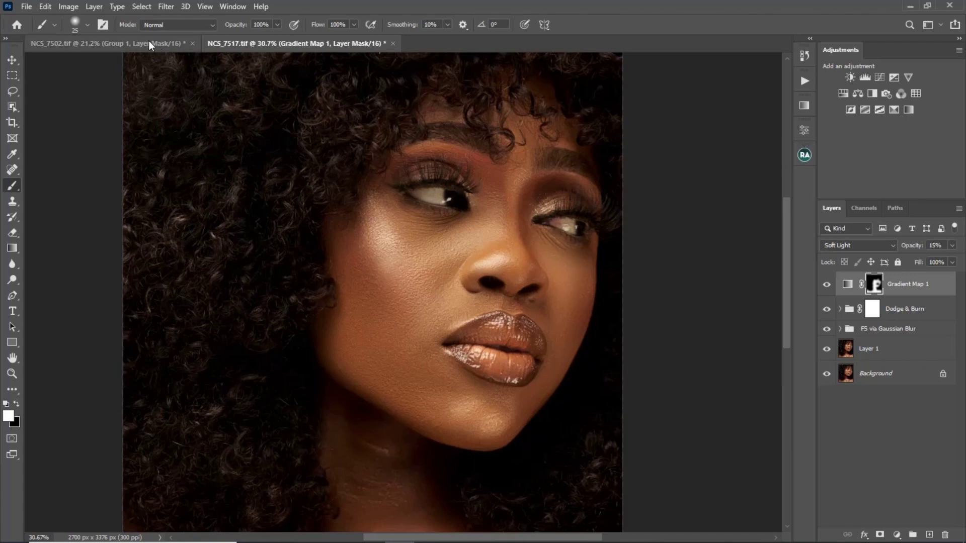
pyautogui.click(106, 43)
pyautogui.press('z')
pyautogui.moveTo(453, 275); pyautogui.dragTo(445, 296)
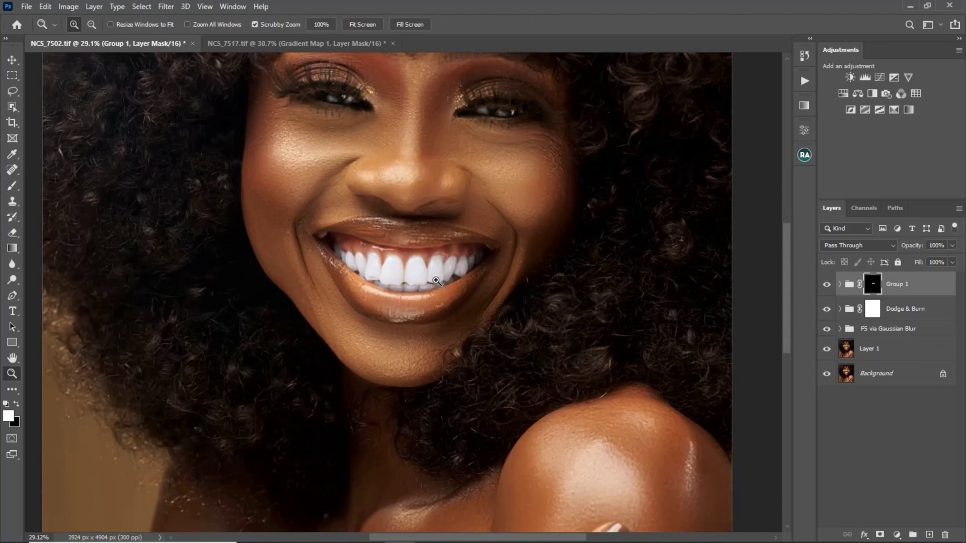
# - Apply a 1.2-pixel Gaussian Blur to Group 1's teeth mask
pyautogui.click(166, 7)
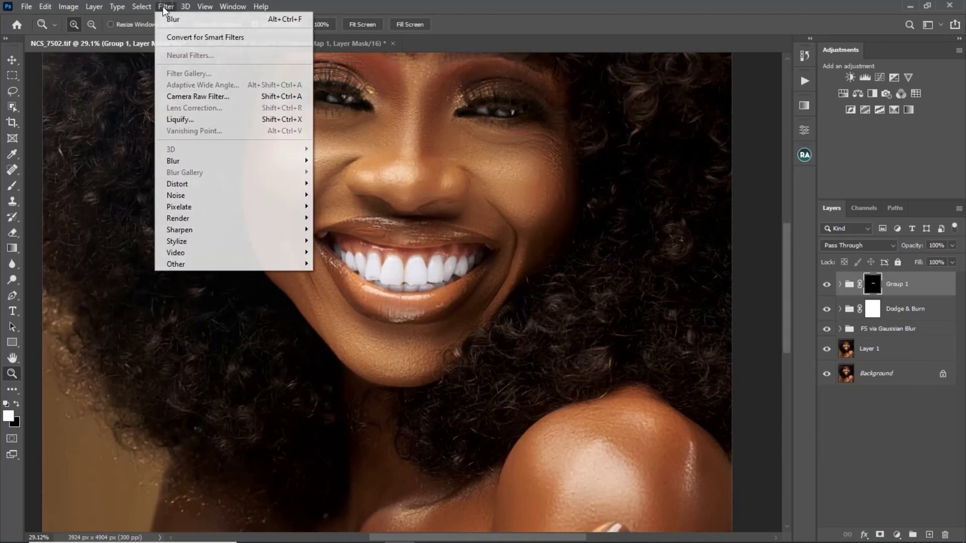
pyautogui.moveTo(219, 165)
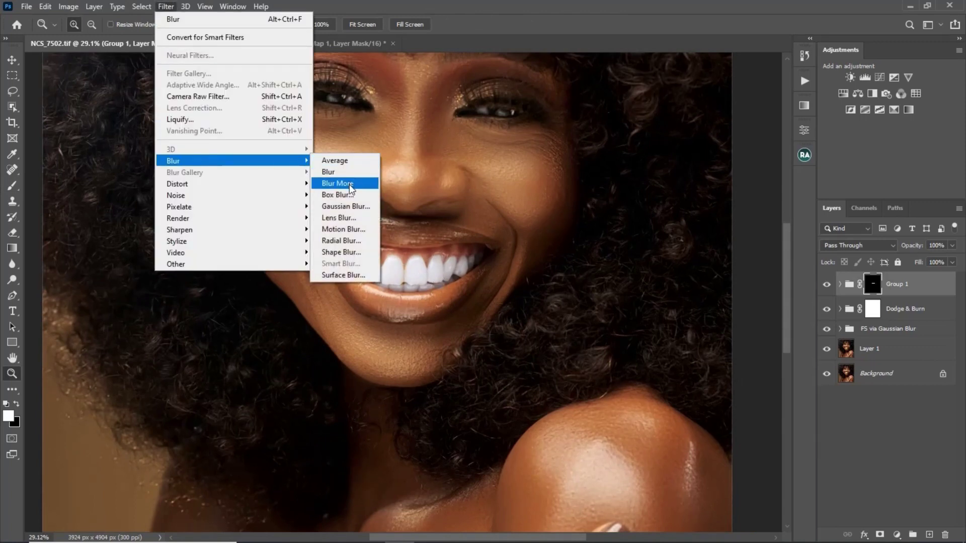
pyautogui.click(350, 209)
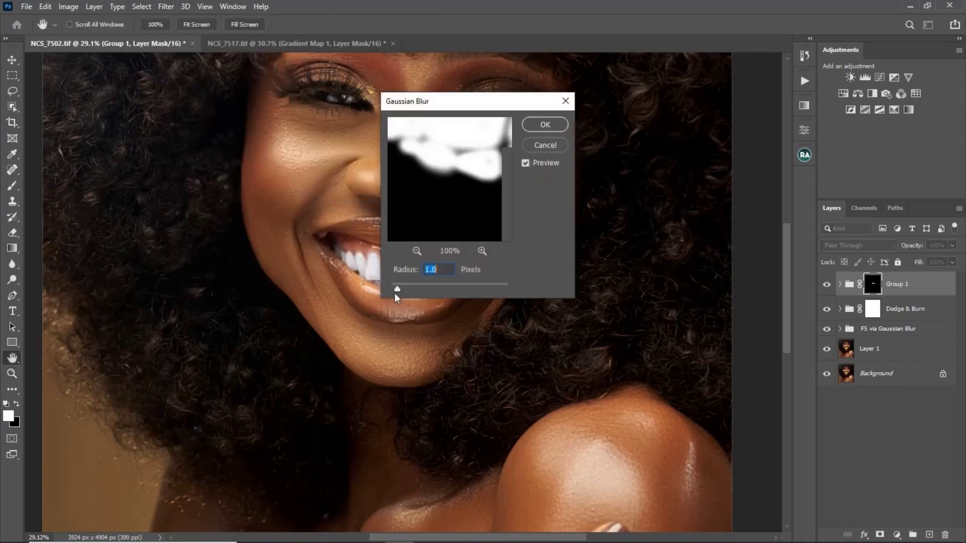
pyautogui.moveTo(394, 293); pyautogui.dragTo(397, 290)
pyautogui.click(545, 124)
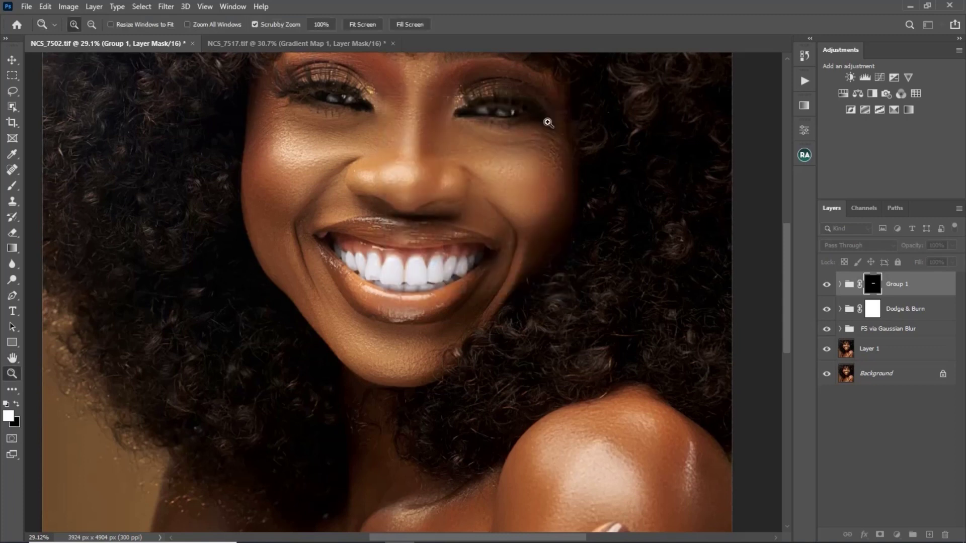
pyautogui.press('z')
pyautogui.moveTo(402, 257); pyautogui.dragTo(363, 277)
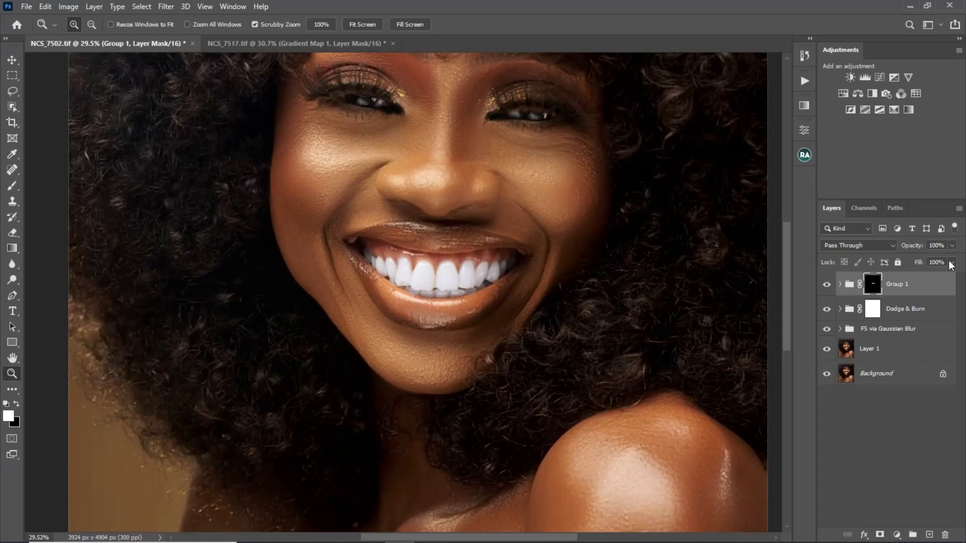
# - Lower Group 1's opacity to 43% and toggle its visibility to compare the teeth
pyautogui.click(953, 245)
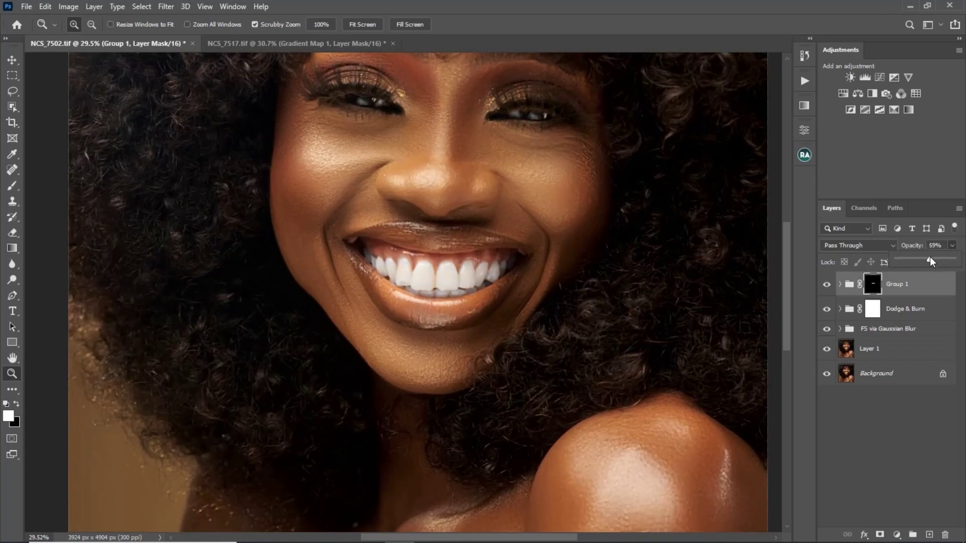
pyautogui.moveTo(928, 257); pyautogui.dragTo(918, 258)
pyautogui.hotkey('ctrl', '0')
pyautogui.click(443, 305)
pyautogui.moveTo(443, 304); pyautogui.dragTo(451, 304)
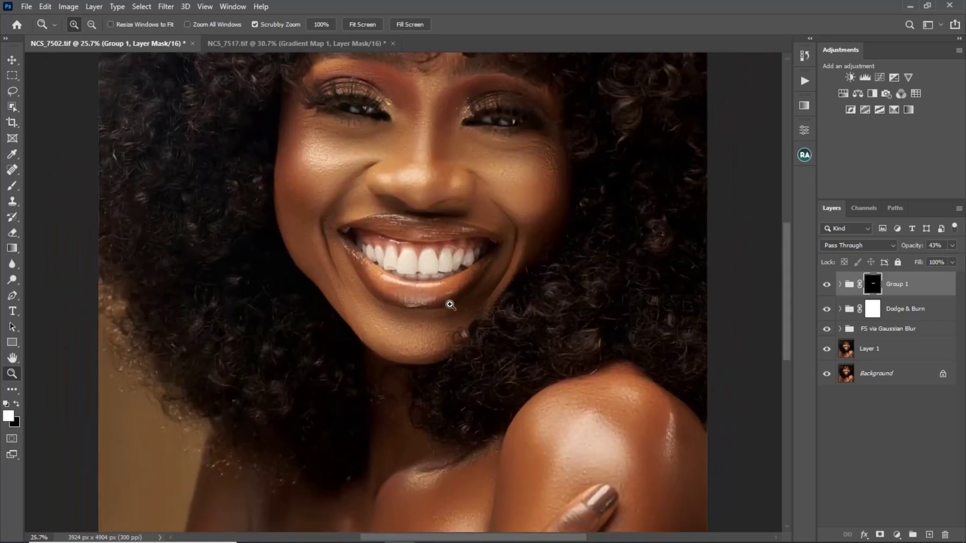
pyautogui.click(825, 286)
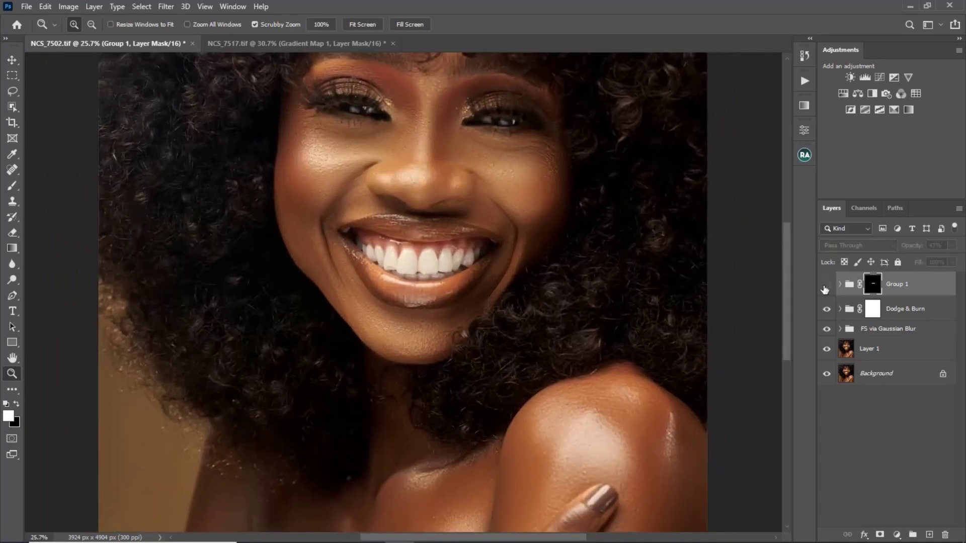
pyautogui.moveTo(487, 276); pyautogui.dragTo(535, 297)
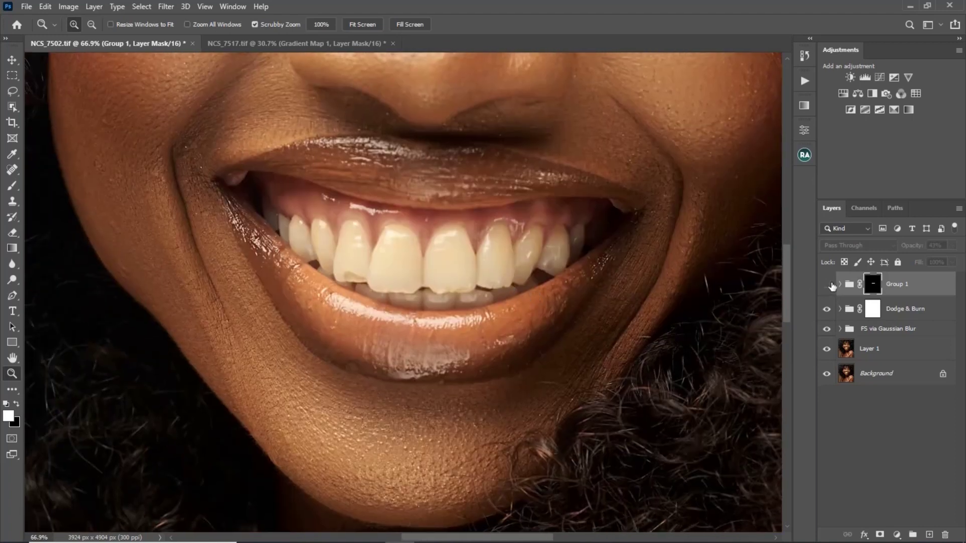
pyautogui.click(826, 285)
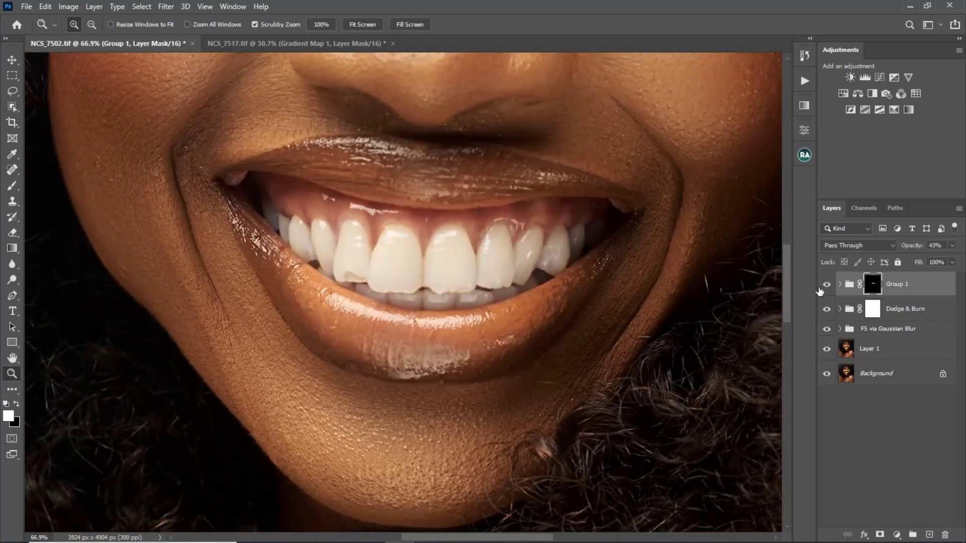
# - Bring Group 1's opacity up to 58% and hide the group again for a before/after check
pyautogui.click(952, 245)
pyautogui.moveTo(925, 259); pyautogui.dragTo(929, 265)
pyautogui.click(554, 244)
pyautogui.scroll(3, 537, 224)
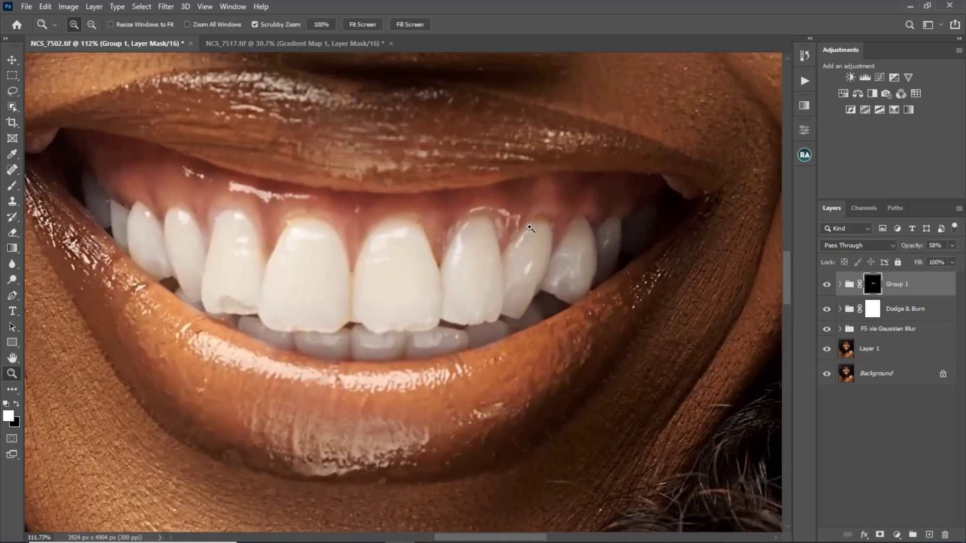
pyautogui.press('b')
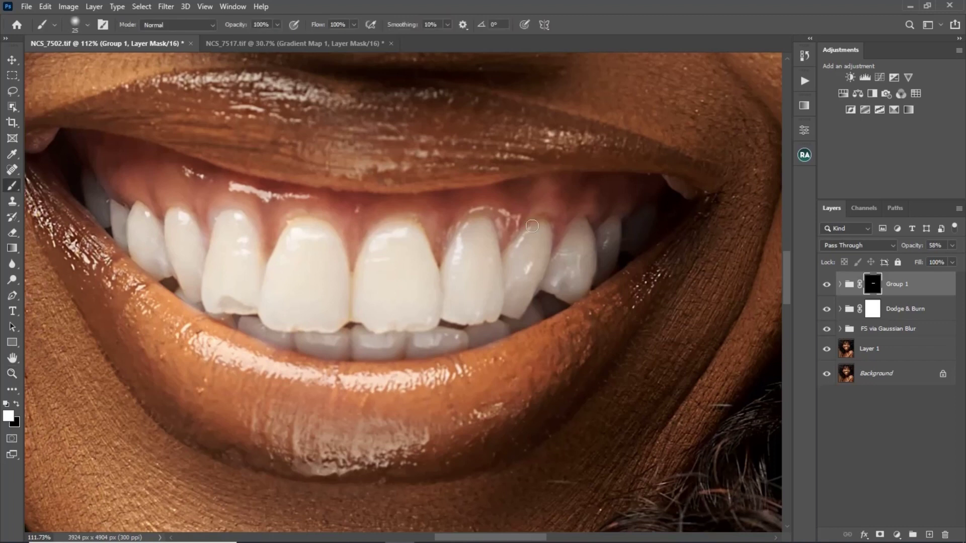
pyautogui.press('[')
pyautogui.press('[')
pyautogui.press('[')
pyautogui.press('[')
pyautogui.hotkey('ctrl', '-')
pyautogui.hotkey('ctrl', '-')
pyautogui.hotkey('ctrl', '-')
pyautogui.hotkey('ctrl', '-')
pyautogui.hotkey('ctrl', '-')
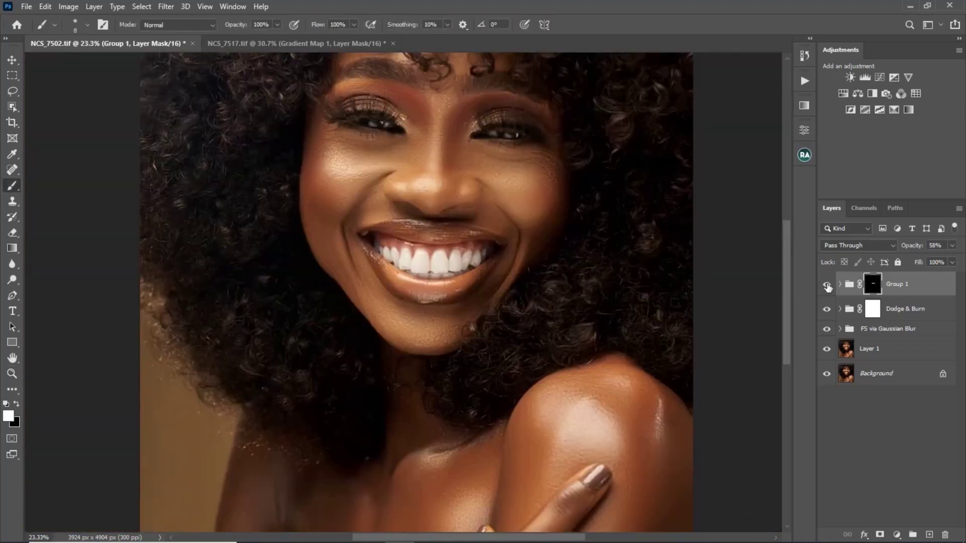
pyautogui.click(827, 285)
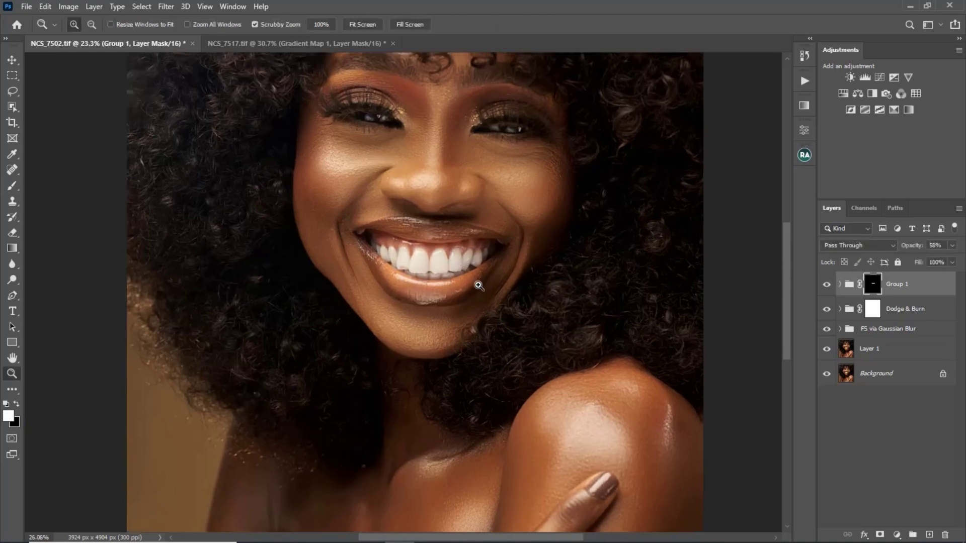
# - View the NCS_7517.tif portrait, then return to NCS_7502.tif
pyautogui.scroll(3, 471, 271)
pyautogui.click(294, 45)
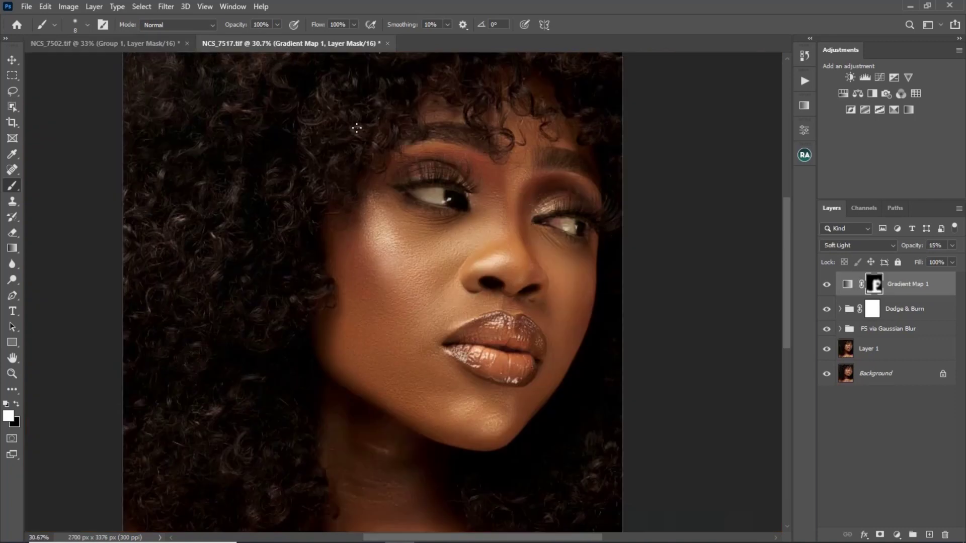
pyautogui.scroll(2, 500, 222)
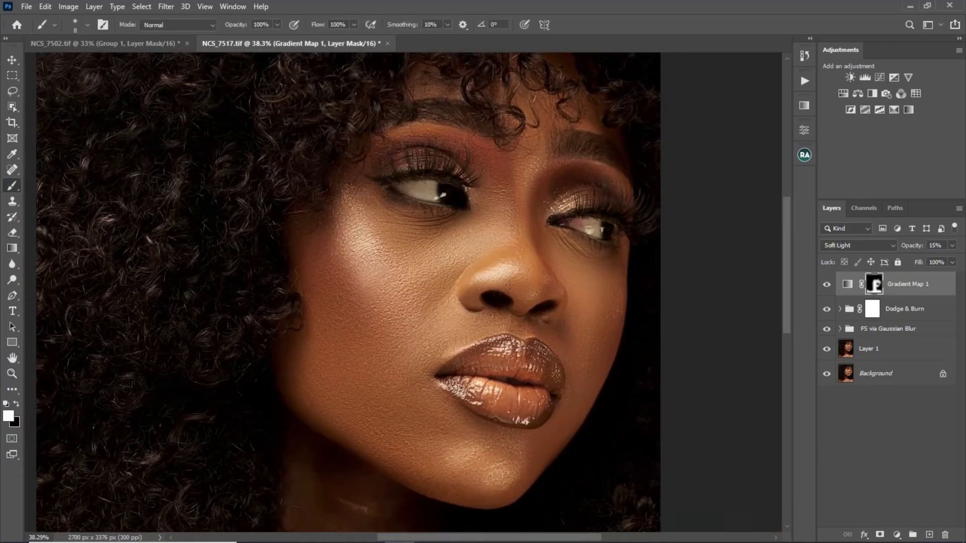
pyautogui.press('z')
pyautogui.scroll(-3, 503, 282)
pyautogui.scroll(3, 468, 278)
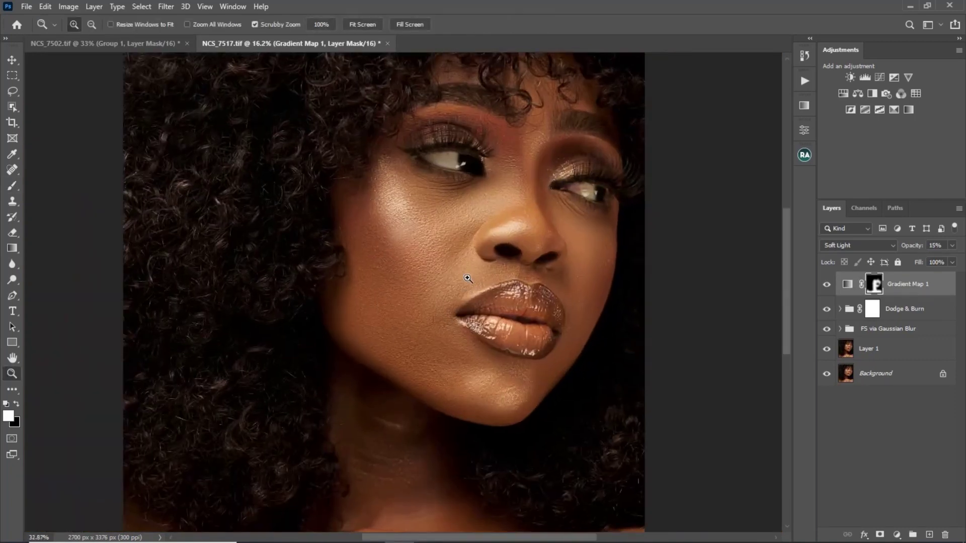
pyautogui.press('b')
pyautogui.hotkey('ctrl', 'Tab')
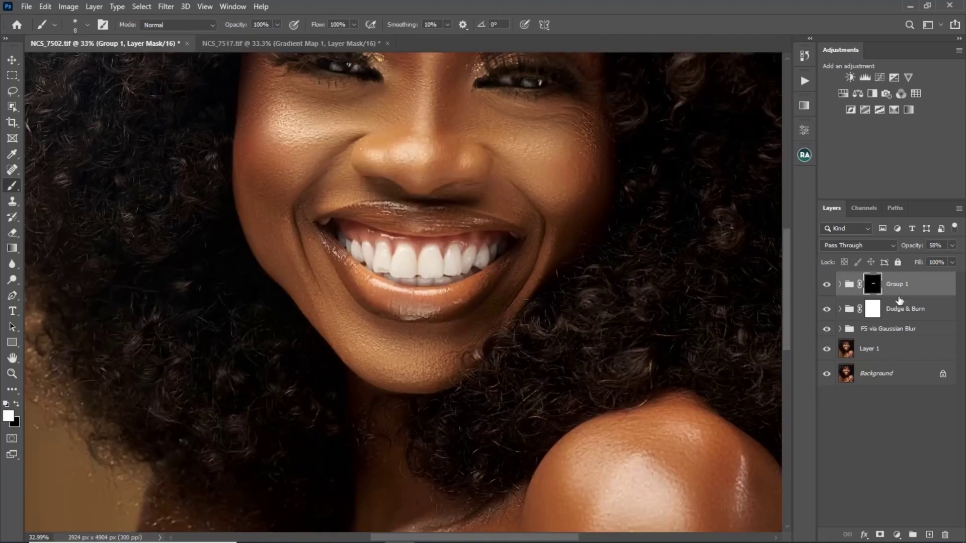
# - Copy Group 1 from NCS_7502.tif and paste it into NCS_7517.tif
pyautogui.click(900, 286)
pyautogui.hotkey('ctrl', 'c')
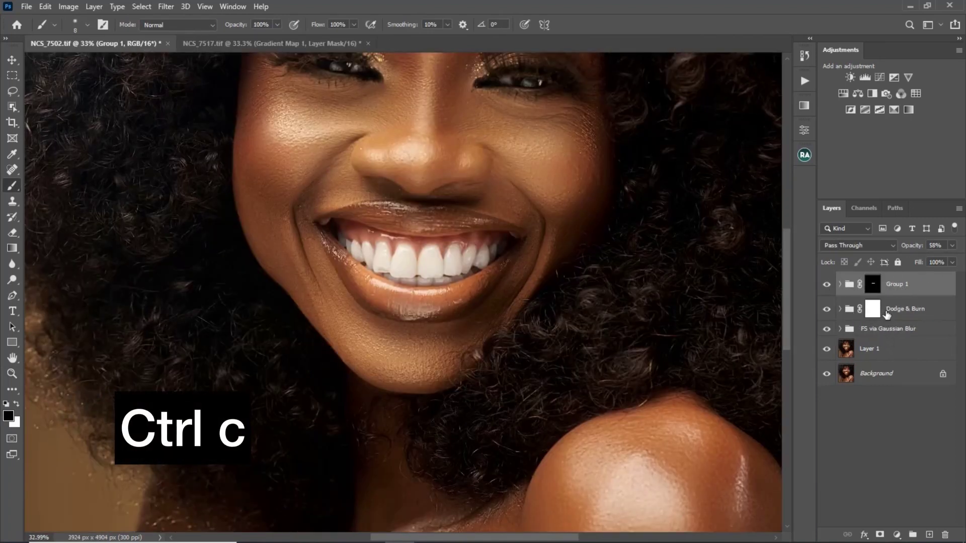
pyautogui.hotkey('ctrl', 'Tab')
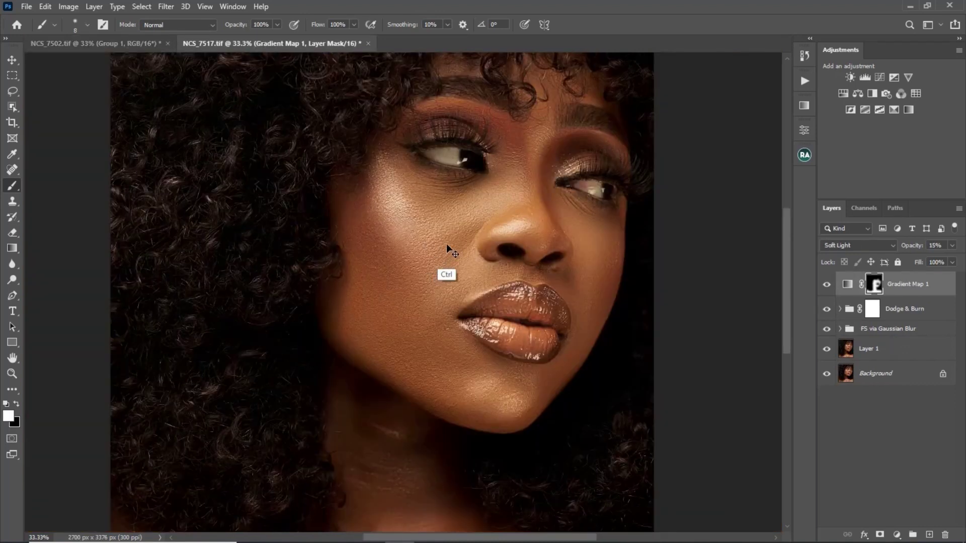
pyautogui.hotkey('ctrl', 'v')
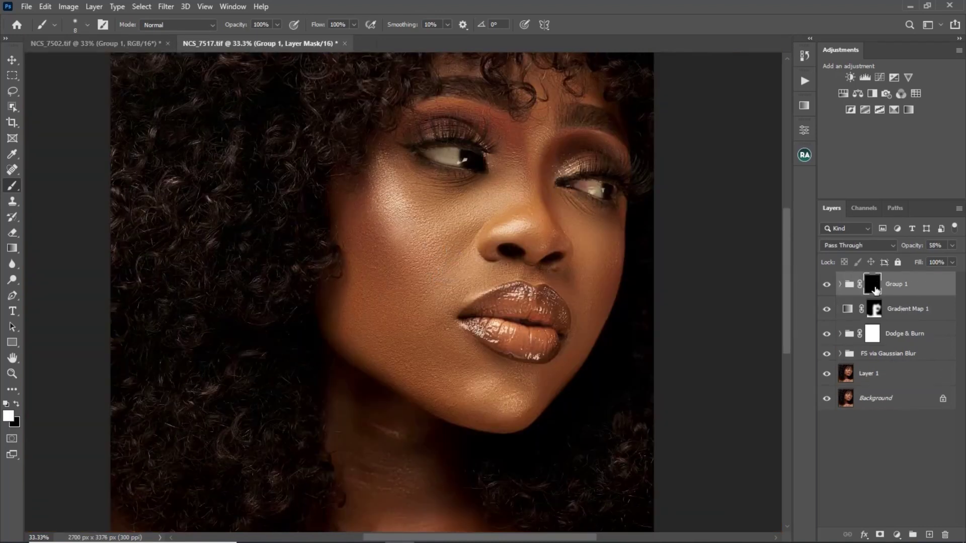
# - Replace the copied Group 1 mask with a new mask inverted to black
pyautogui.doubleClick(875, 290)
pyautogui.press('Escape')
pyautogui.moveTo(873, 285); pyautogui.dragTo(946, 536)
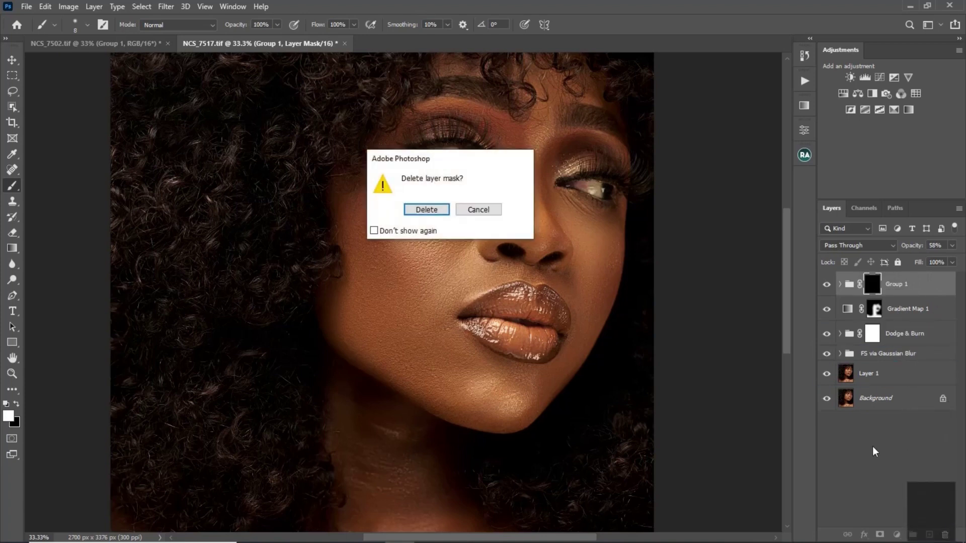
pyautogui.click(420, 210)
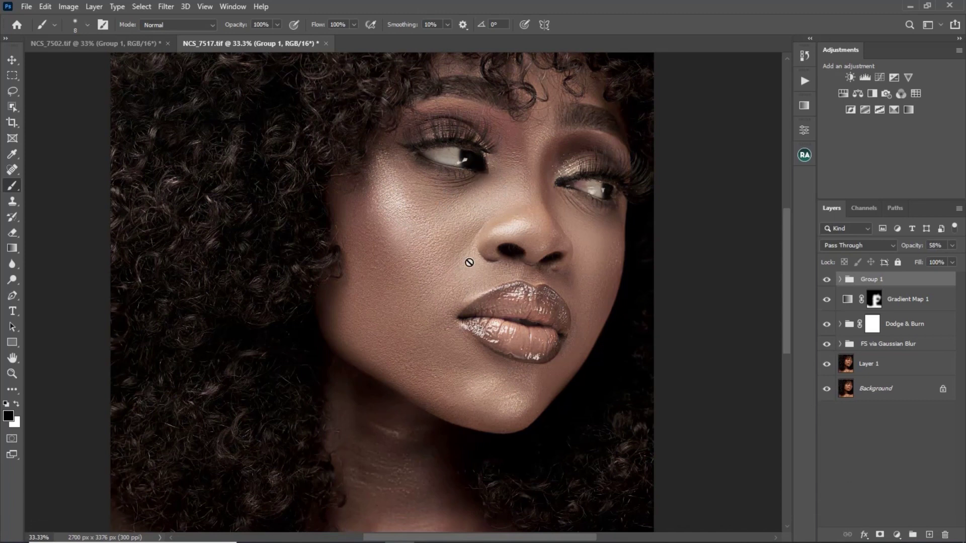
pyautogui.click(880, 534)
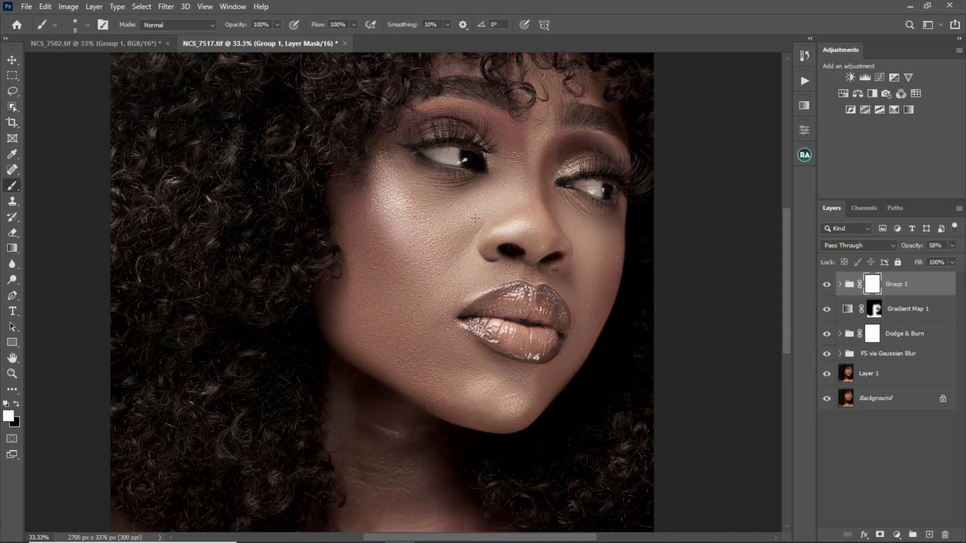
pyautogui.hotkey('ctrl', 'i')
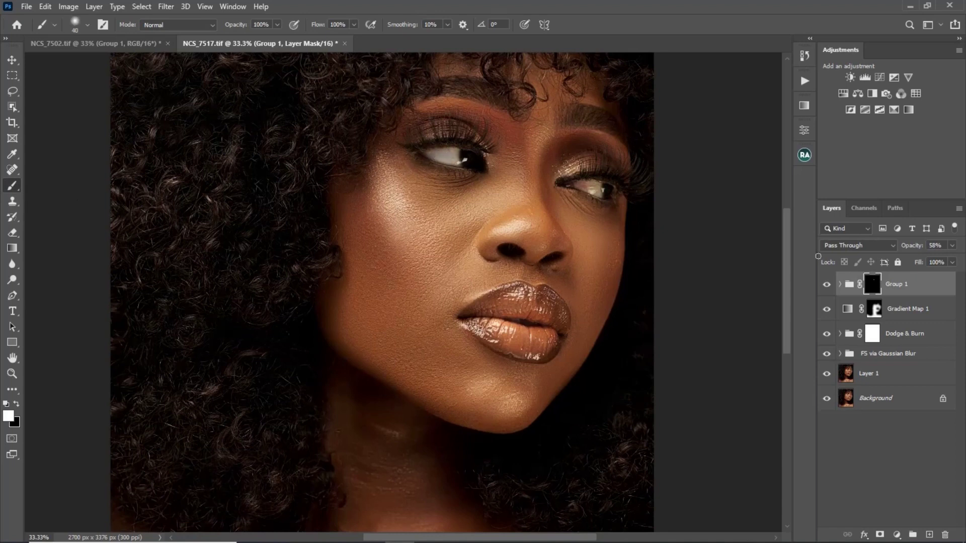
# - Raise Group 1's opacity to 100% and paint white over the right eye's white
pyautogui.click(952, 245)
pyautogui.moveTo(933, 259); pyautogui.dragTo(963, 251)
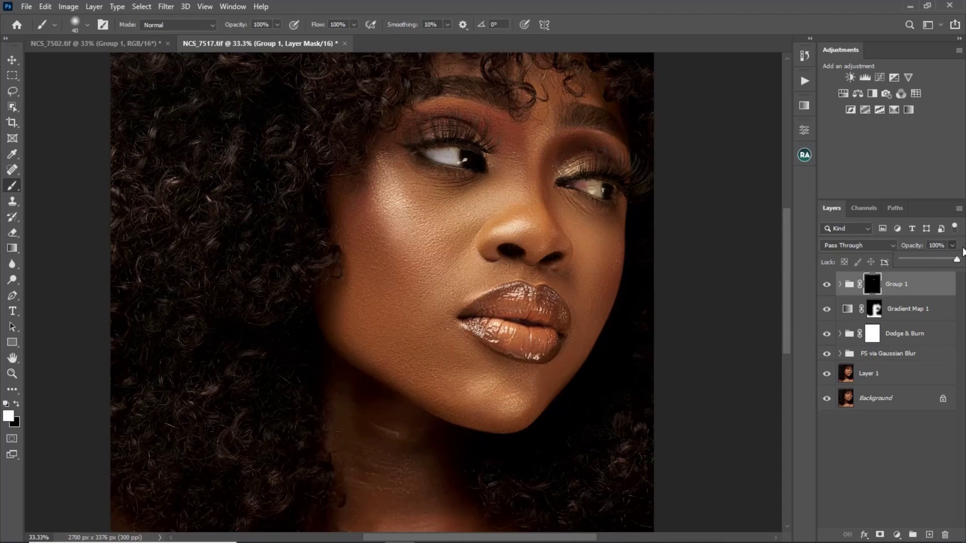
pyautogui.click(442, 154)
pyautogui.moveTo(581, 180); pyautogui.dragTo(598, 185)
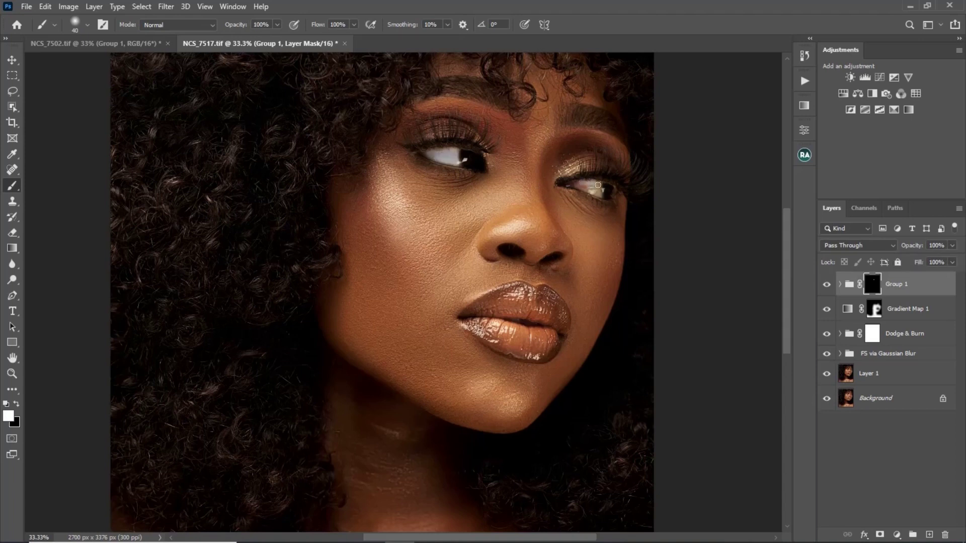